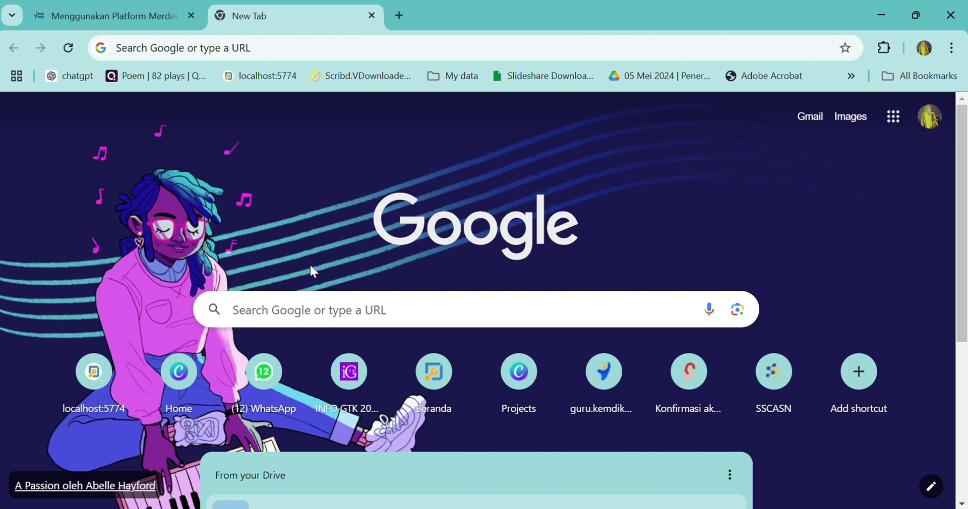
- Open Google Forms from the Google apps and create a blank form
{"action": "left_click", "coordinate": [893, 118]}
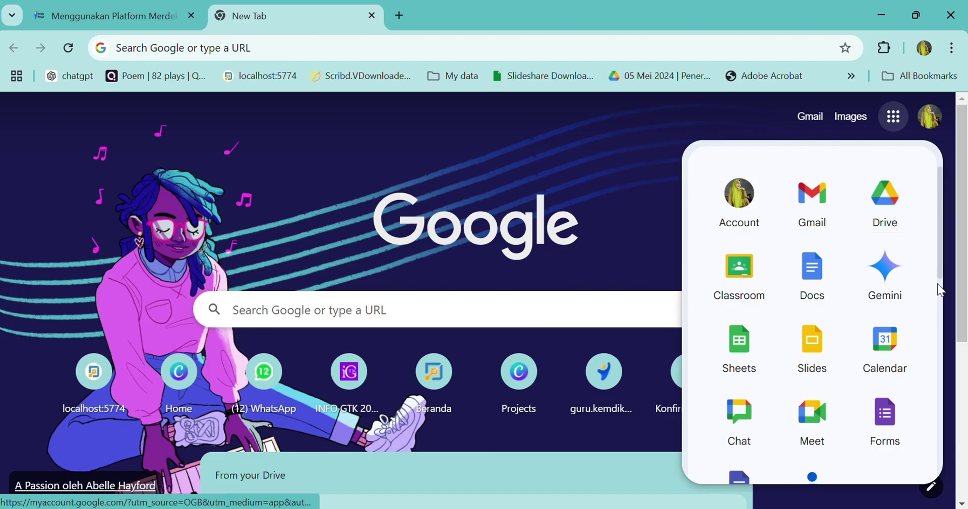
{"action": "scroll", "coordinate": [938, 280], "scroll_direction": "down", "scroll_amount": 3}
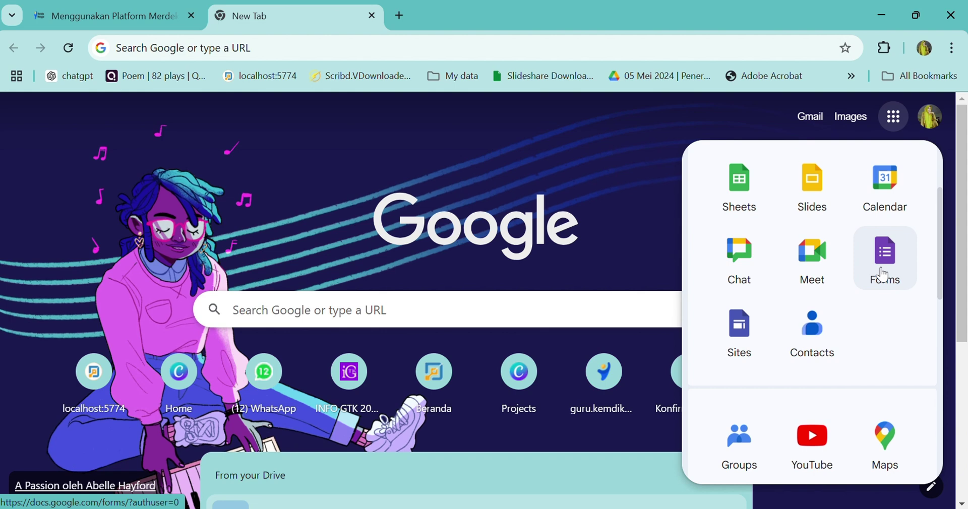
{"action": "left_click", "coordinate": [895, 273]}
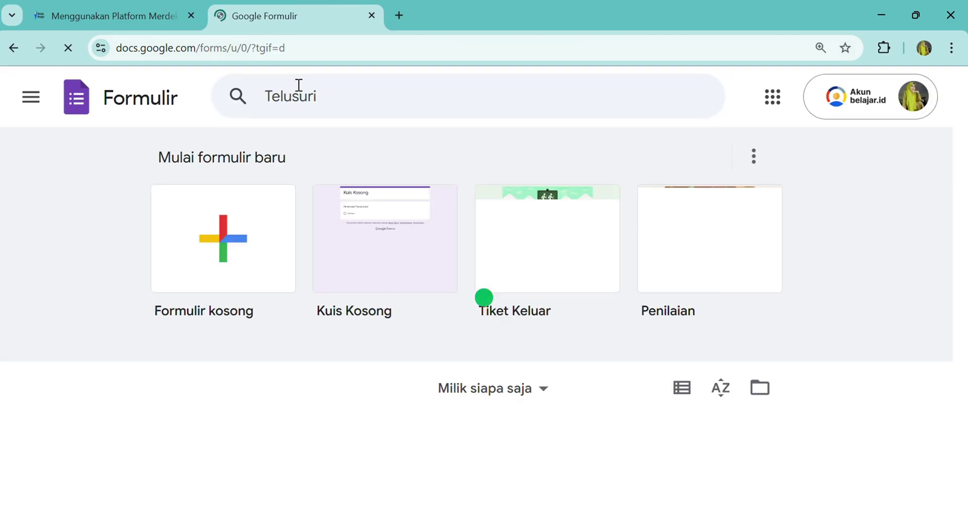
{"action": "left_click", "coordinate": [223, 239]}
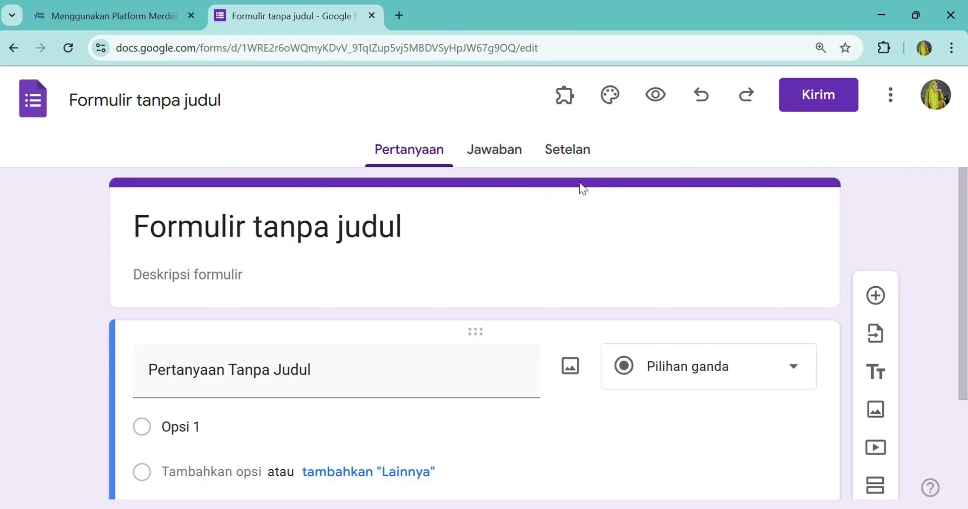
- Turn the form into a quiz in its settings (Jadikan ini sebagai kuis)
{"action": "left_click", "coordinate": [569, 162]}
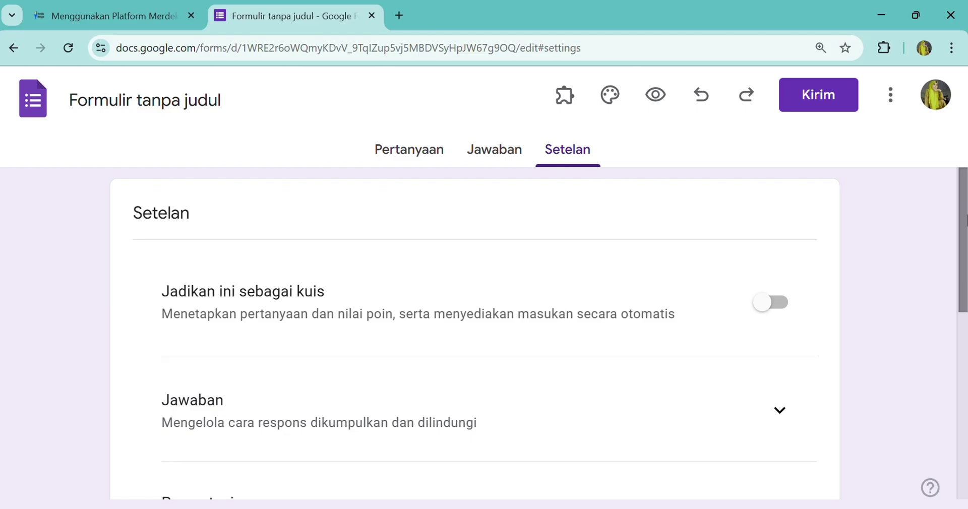
{"action": "mouse_move", "coordinate": [965, 217]}
{"action": "left_mouse_down"}
{"action": "mouse_move", "coordinate": [965, 241]}
{"action": "mouse_move", "coordinate": [965, 218]}
{"action": "left_mouse_up"}
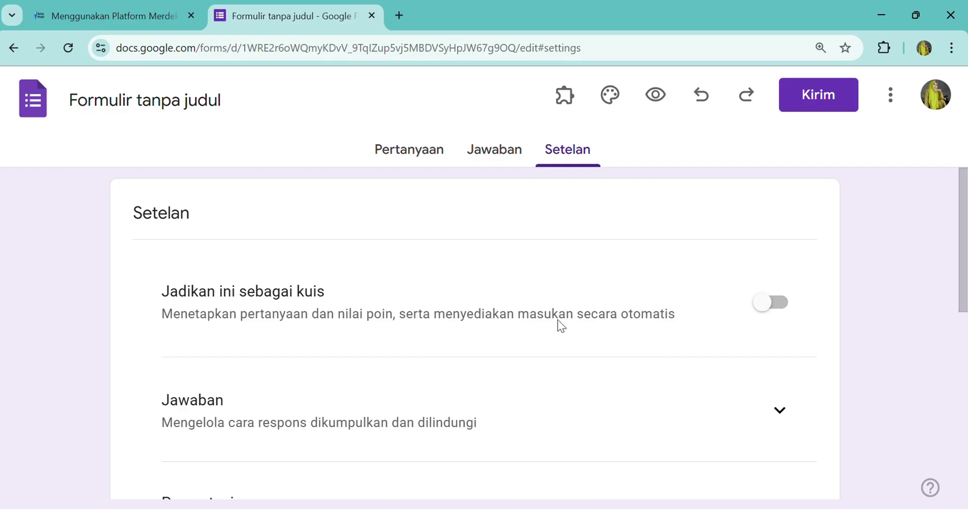
{"action": "left_click", "coordinate": [781, 316]}
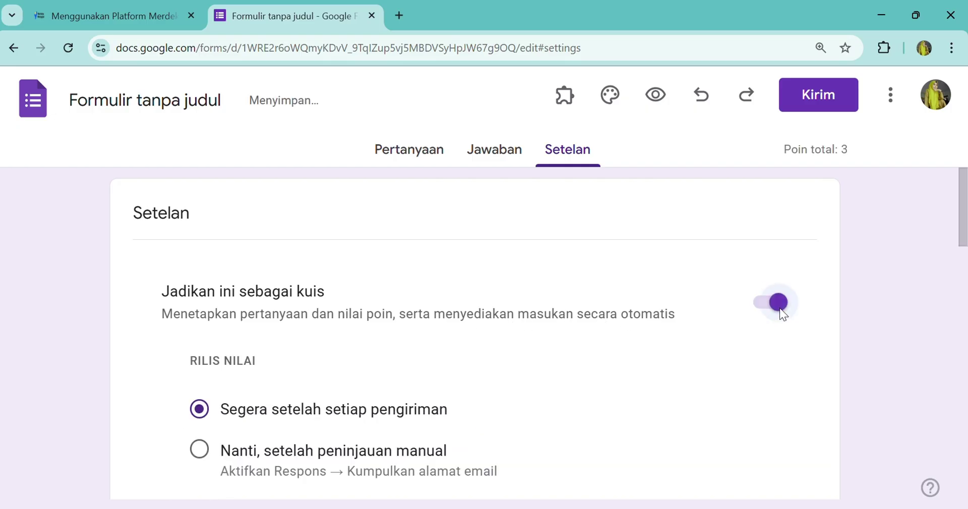
- Turn off the respondent settings Pertanyaan tak terjawab and Jawaban yang benar for the quiz
{"action": "scroll", "coordinate": [964, 237], "scroll_direction": "down", "scroll_amount": 1}
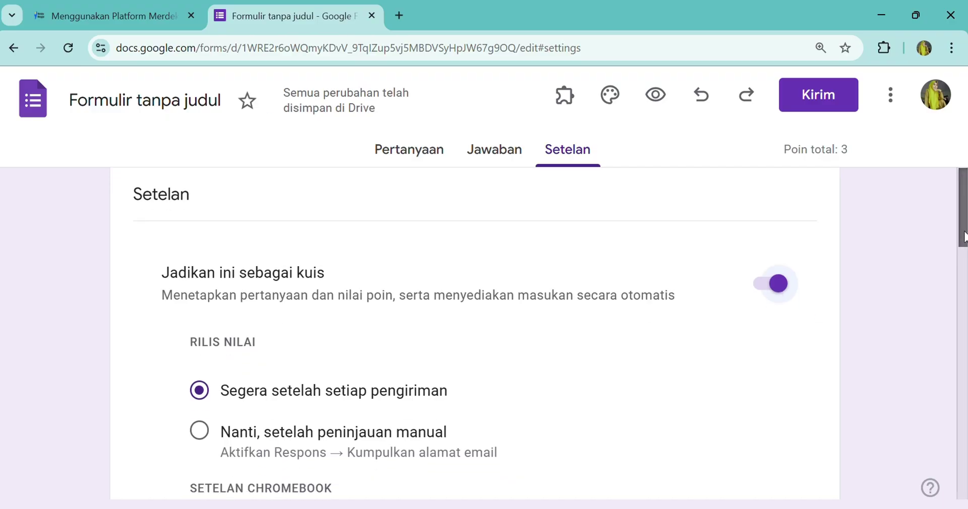
{"action": "scroll", "coordinate": [964, 237], "scroll_direction": "down", "scroll_amount": 1}
{"action": "left_click_drag", "start_coordinate": [964, 250], "coordinate": [964, 312]}
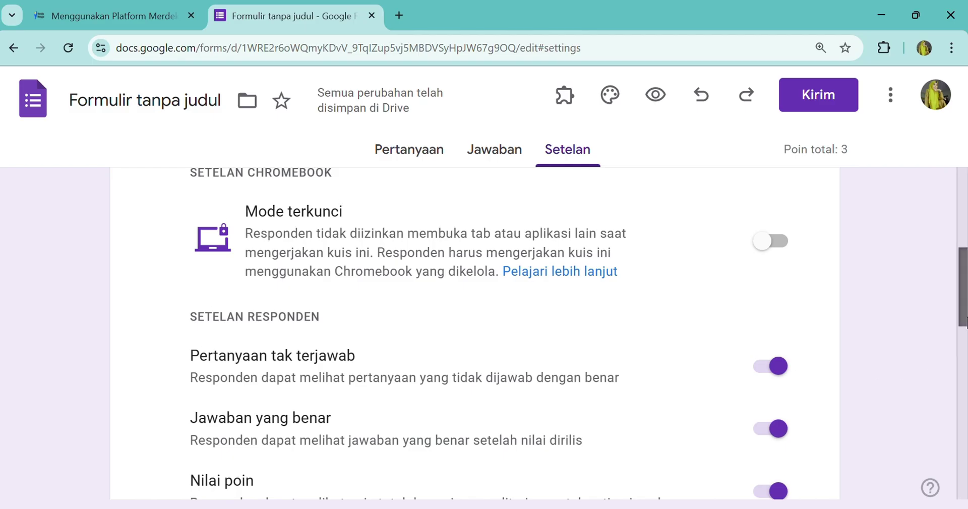
{"action": "left_click_drag", "start_coordinate": [964, 322], "coordinate": [964, 339]}
{"action": "left_click", "coordinate": [764, 311]}
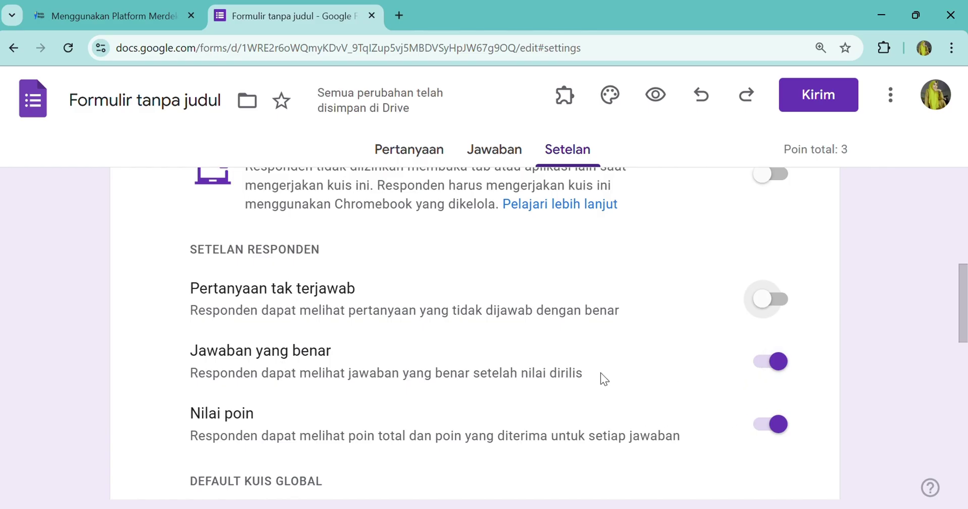
{"action": "left_click", "coordinate": [769, 362]}
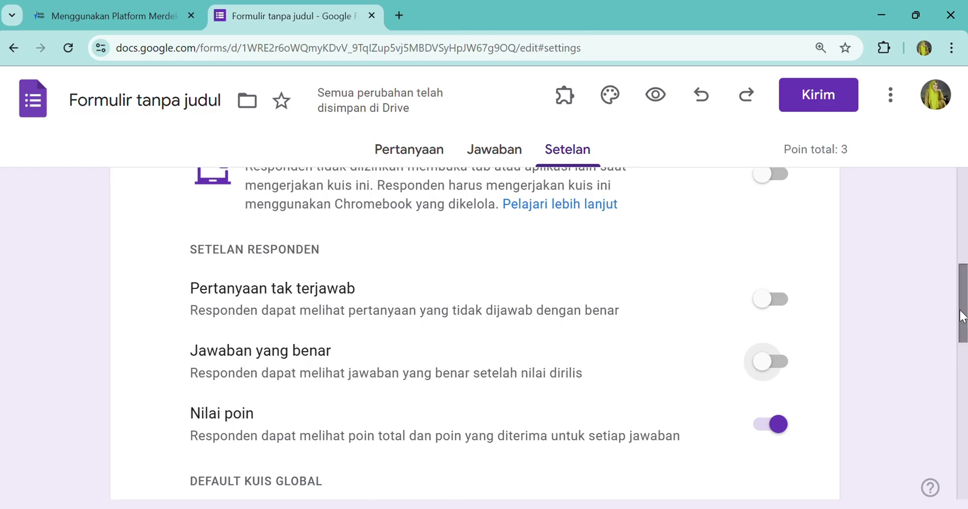
- In the Jawaban settings, turn off the login restriction to Kementerian Pendidikan dan Kebudayaan Indonesia (SMP) users, leaving Batasi ke 1 jawaban off
{"action": "left_click_drag", "start_coordinate": [963, 316], "coordinate": [964, 376]}
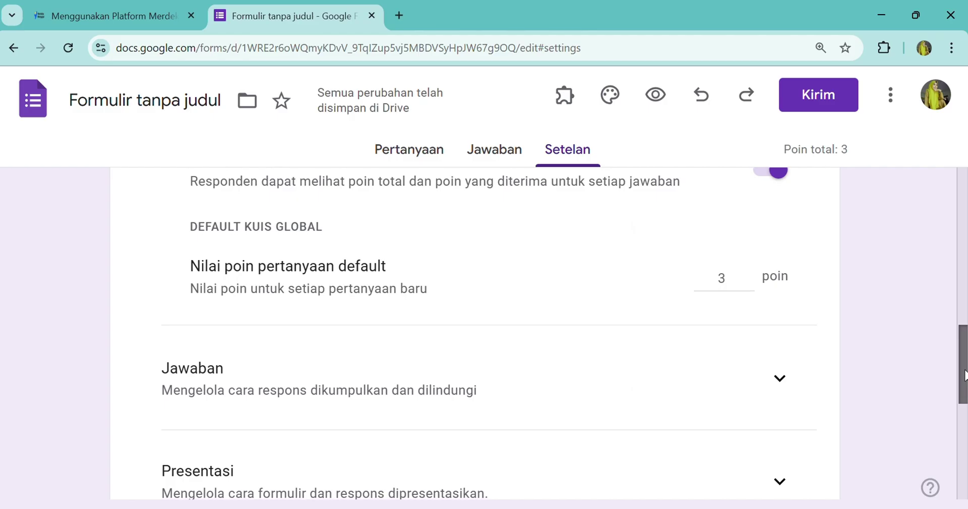
{"action": "double_click", "coordinate": [725, 276]}
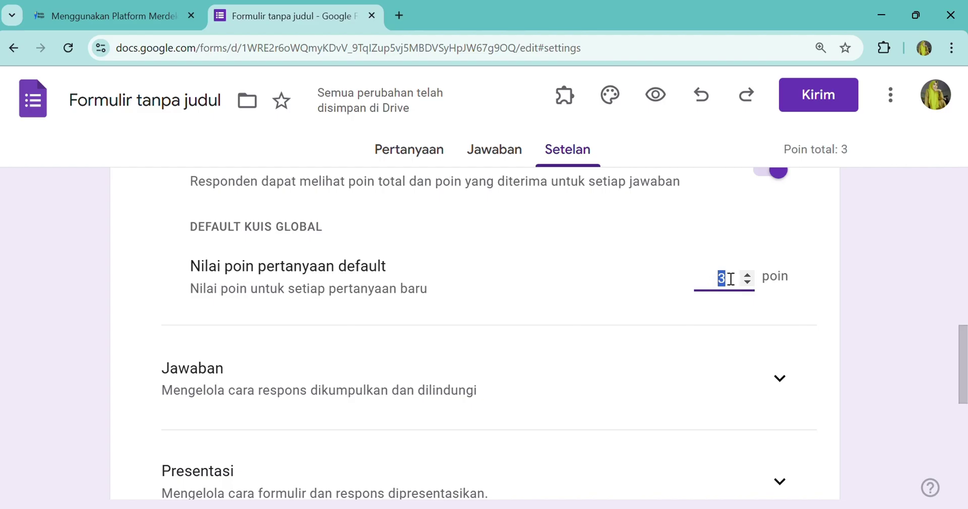
{"action": "left_click", "coordinate": [737, 308]}
{"action": "scroll", "coordinate": [965, 342], "scroll_direction": "down", "scroll_amount": 1}
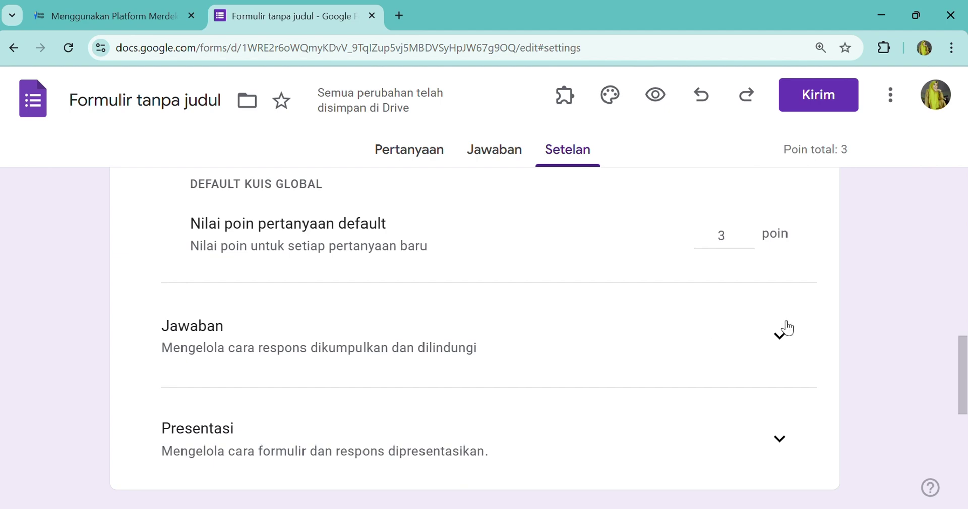
{"action": "left_click", "coordinate": [788, 339]}
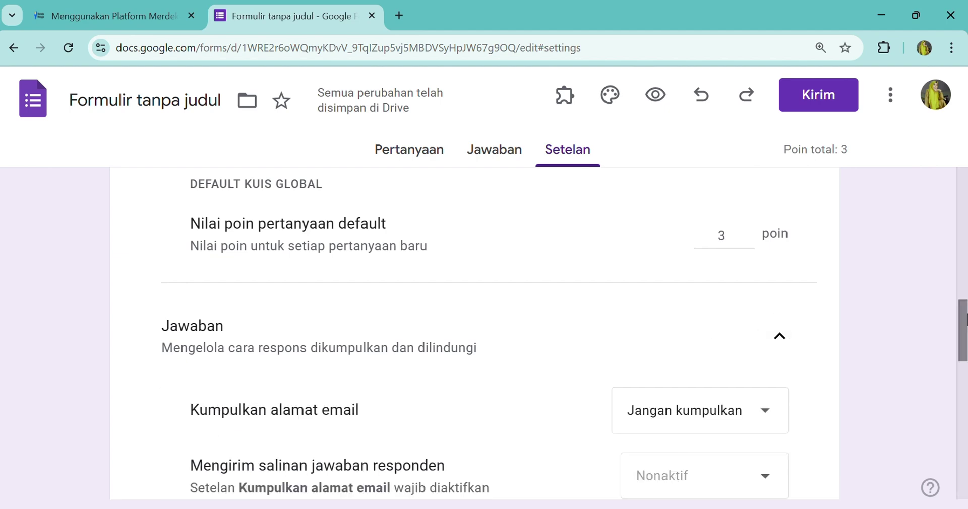
{"action": "left_click_drag", "start_coordinate": [965, 319], "coordinate": [965, 382]}
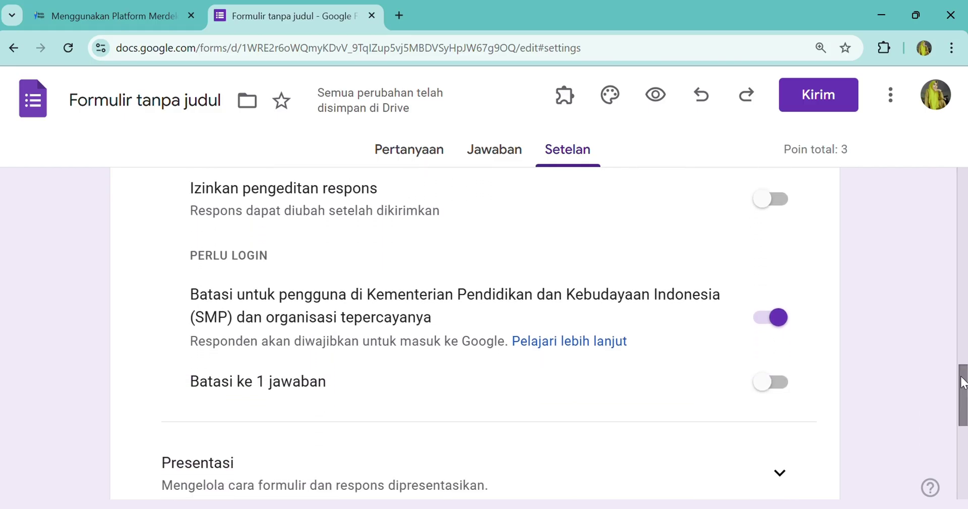
{"action": "left_click", "coordinate": [769, 314]}
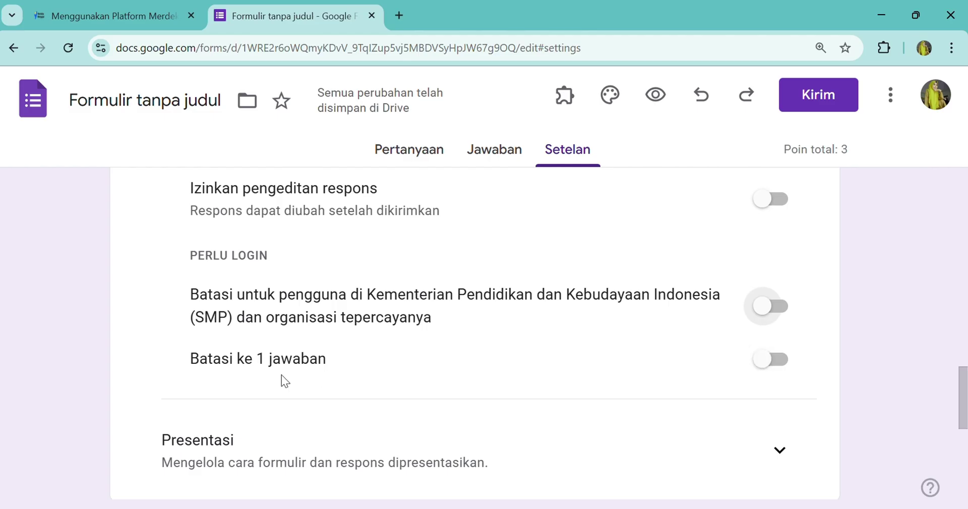
{"action": "left_click", "coordinate": [772, 365]}
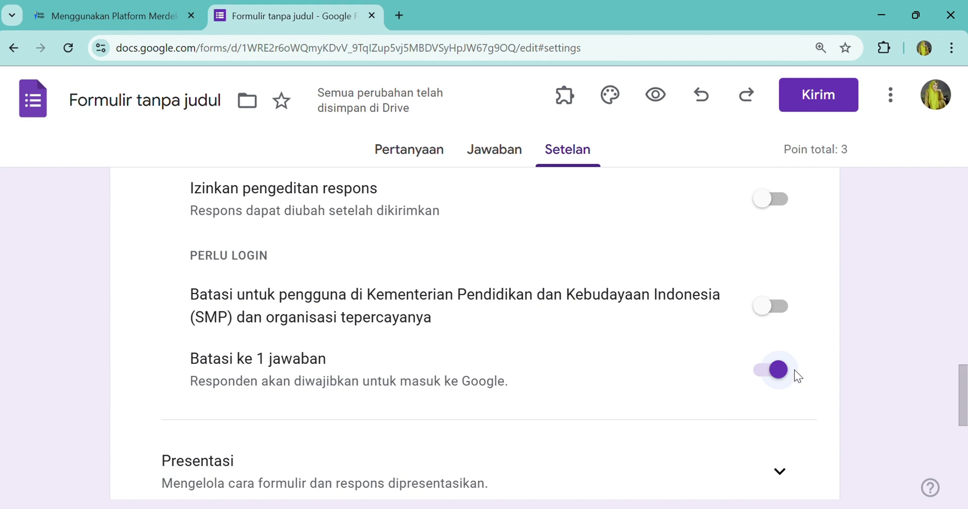
{"action": "left_click", "coordinate": [768, 373]}
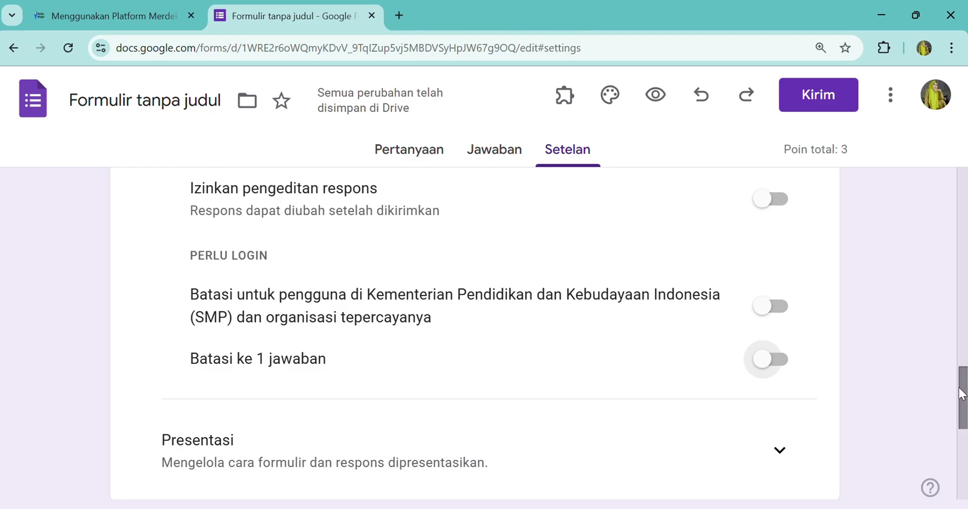
- Examine the Presentasi settings and the default settings for forms and questions
{"action": "left_click_drag", "start_coordinate": [963, 396], "coordinate": [963, 428]}
{"action": "left_click", "coordinate": [775, 275]}
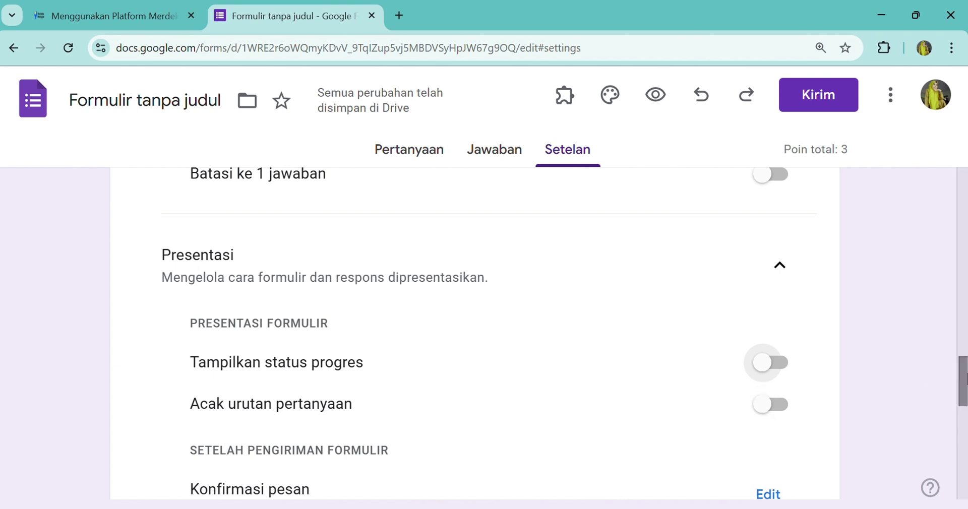
{"action": "left_click_drag", "start_coordinate": [967, 372], "coordinate": [959, 383]}
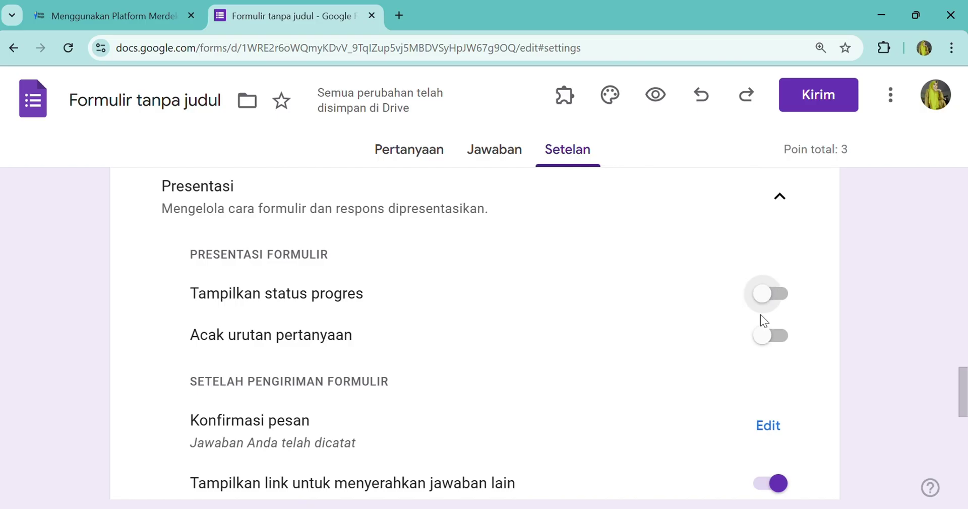
{"action": "left_click_drag", "start_coordinate": [967, 371], "coordinate": [966, 457]}
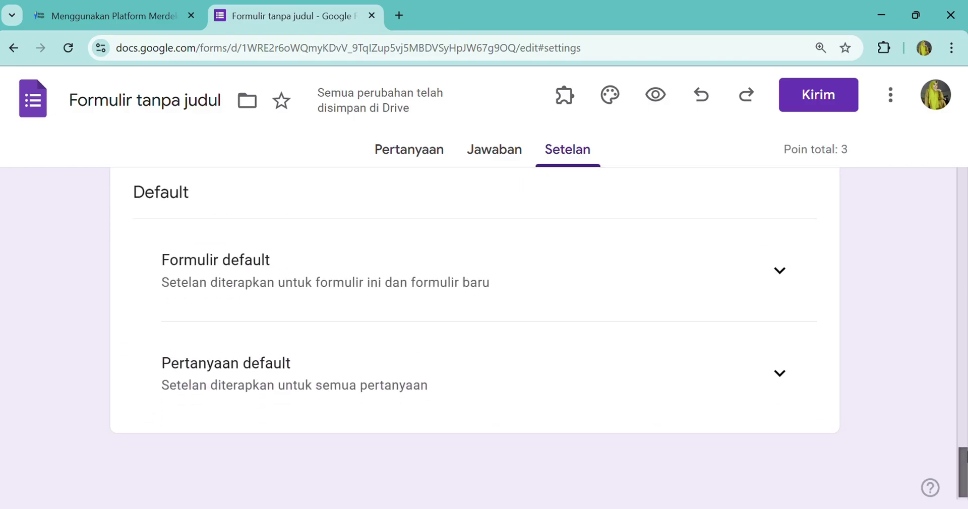
{"action": "left_click", "coordinate": [782, 277]}
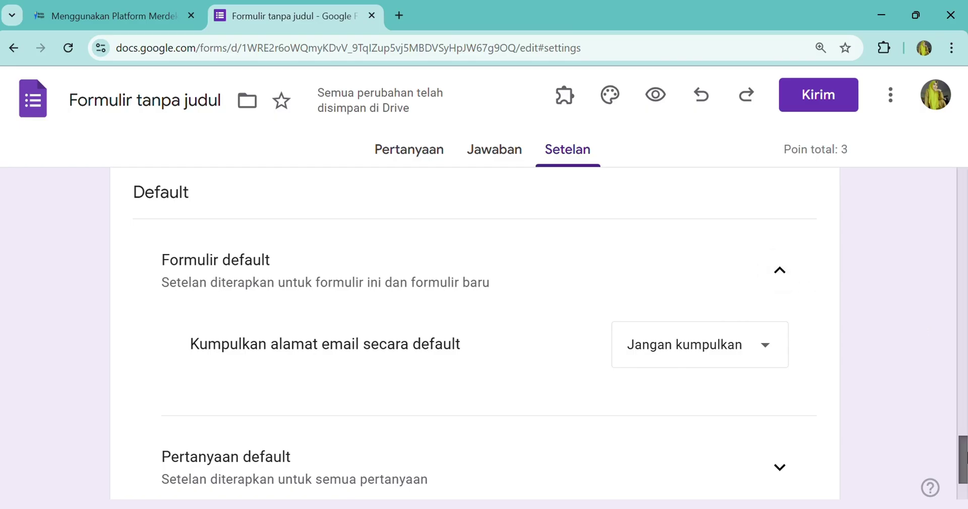
{"action": "left_click_drag", "start_coordinate": [965, 459], "coordinate": [965, 474]}
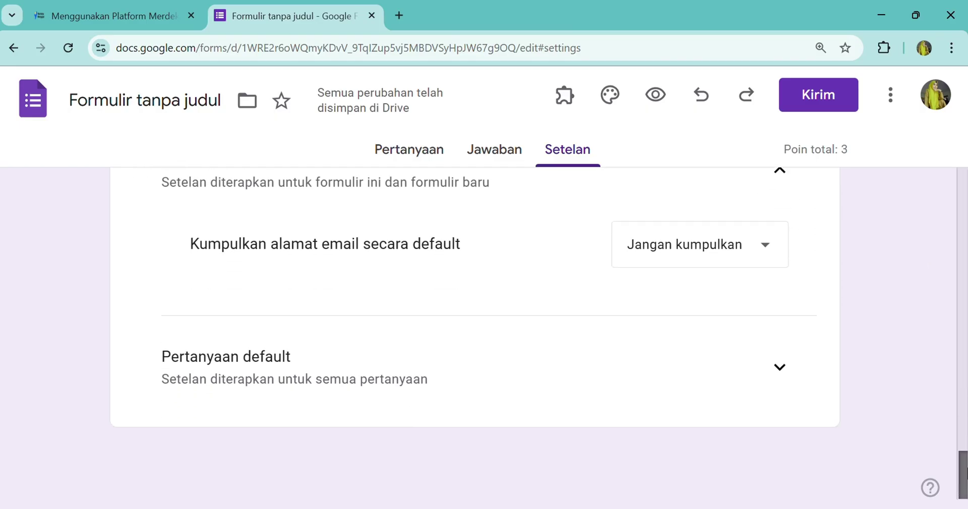
{"action": "left_click", "coordinate": [766, 368]}
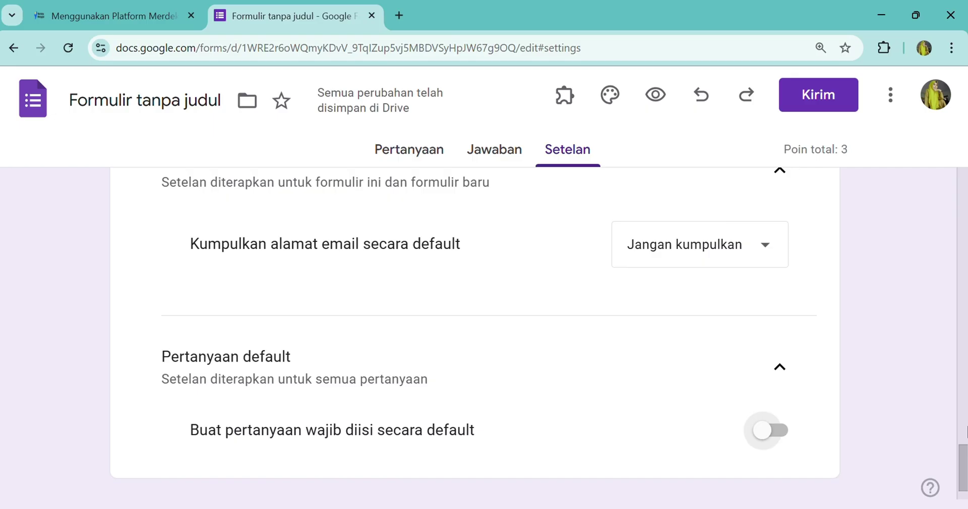
{"action": "mouse_move", "coordinate": [963, 462]}
{"action": "left_mouse_down"}
{"action": "mouse_move", "coordinate": [962, 399]}
{"action": "mouse_move", "coordinate": [963, 454]}
{"action": "left_mouse_up"}
{"action": "left_click", "coordinate": [781, 431]}
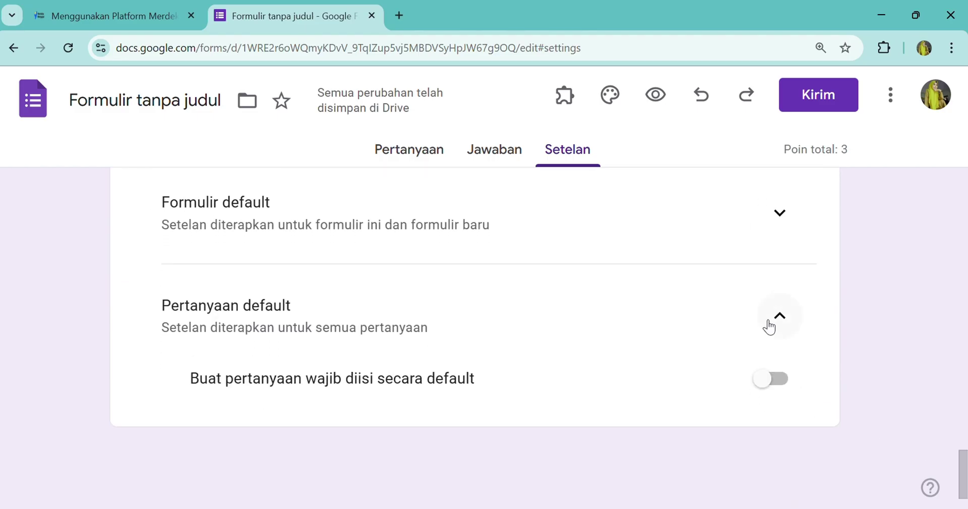
{"action": "left_click", "coordinate": [768, 322]}
{"action": "left_click_drag", "start_coordinate": [963, 485], "coordinate": [964, 176]}
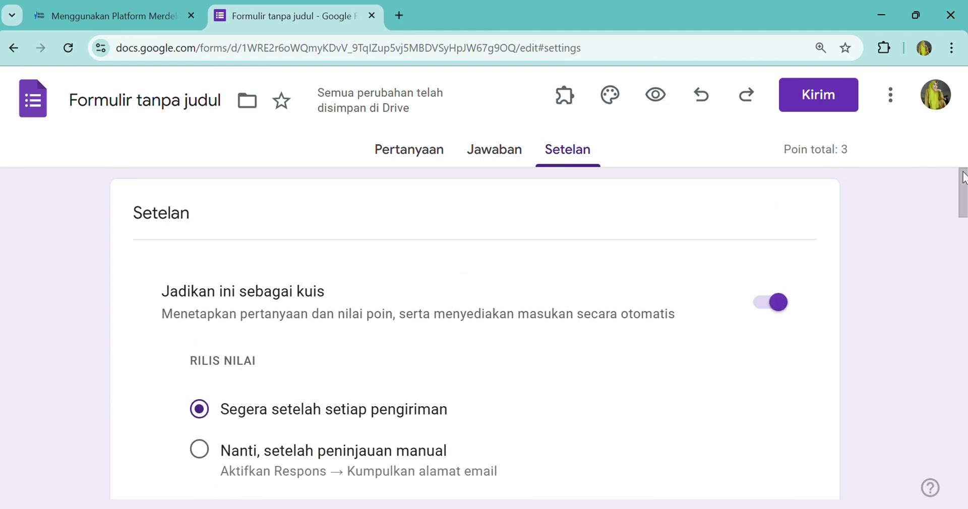
- Go back to the form's questions and start erasing the placeholder title "Formulir tanpa judul"
{"action": "left_click", "coordinate": [422, 165]}
{"action": "left_click", "coordinate": [393, 232]}
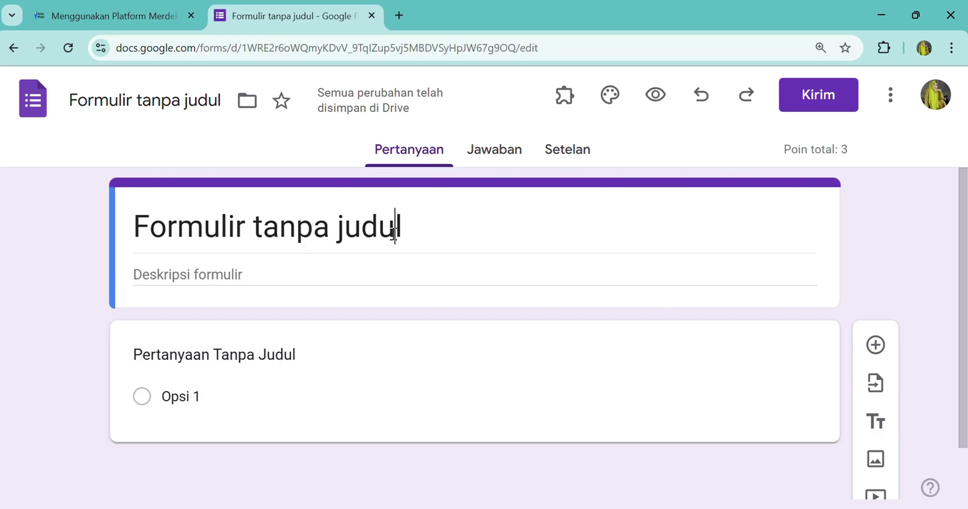
{"action": "left_click", "coordinate": [412, 231]}
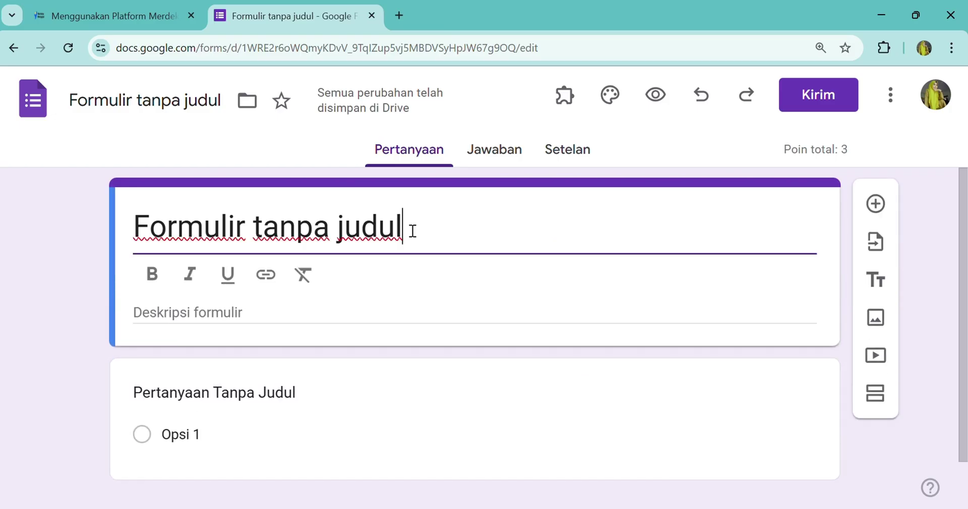
{"action": "key", "text": "BackSpace"}
{"action": "key", "text": "BackSpace"}
{"action": "key", "text": "BackSpace"}
{"action": "key", "text": "BackSpace"}
{"action": "key", "text": "BackSpace"}
{"action": "key", "text": "BackSpace"}
{"action": "key", "text": "BackSpace"}
{"action": "key", "text": "BackSpace"}
{"action": "key", "text": "BackSpace"}
{"action": "key", "text": "BackSpace"}
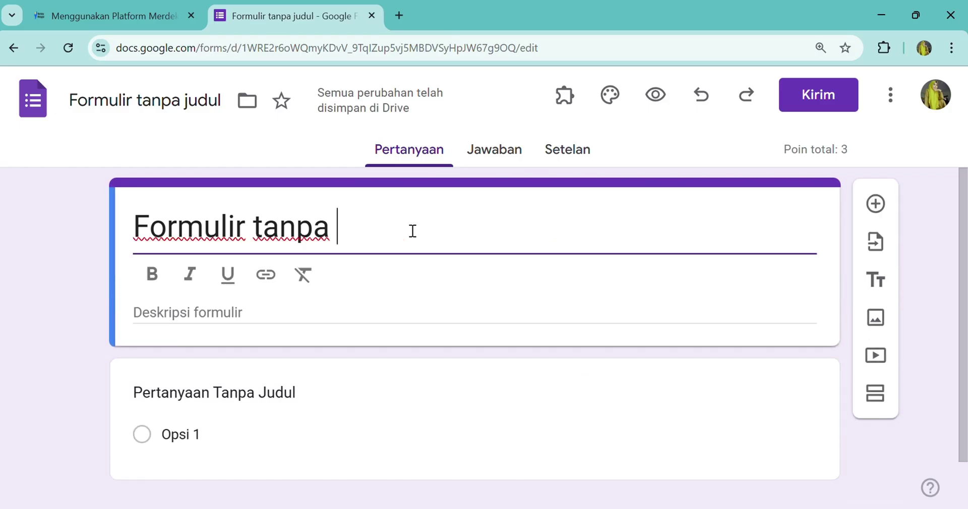
{"action": "key", "text": "BackSpace"}
{"action": "key", "text": "BackSpace"}
{"action": "key", "text": "BackSpace"}
{"action": "key", "text": "BackSpace"}
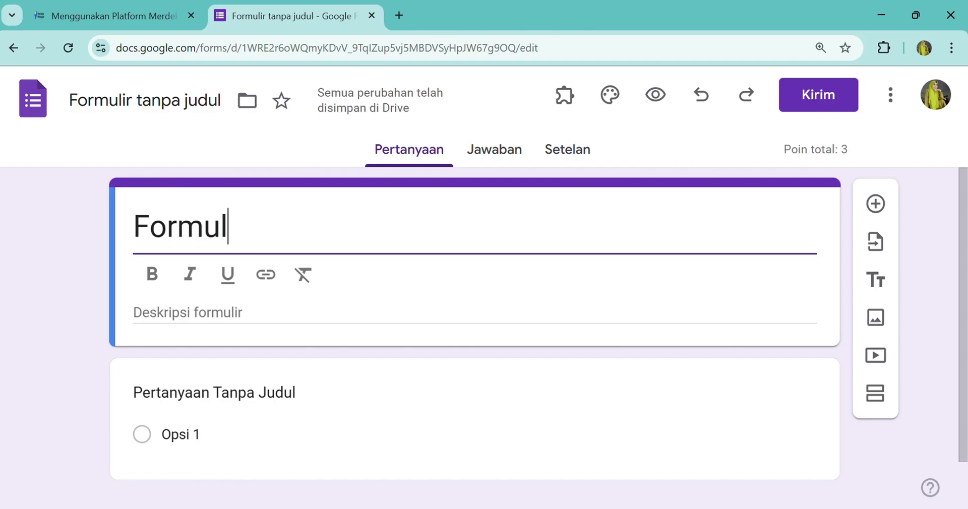
- Switch to the exam document in Word and copy the heading "ASESMEN SUMATIF SEMESTER GANJIL"
{"action": "left_click", "coordinate": [654, 508]}
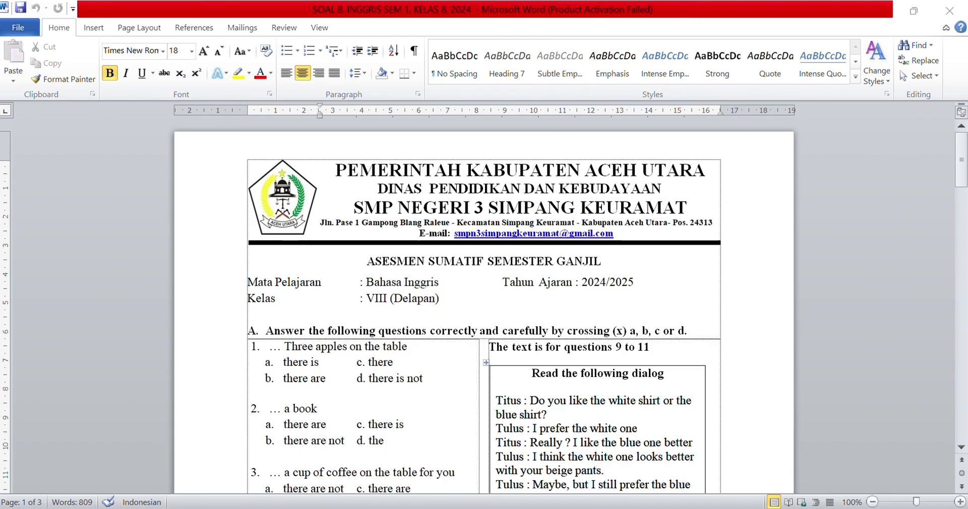
{"action": "left_click", "coordinate": [367, 261]}
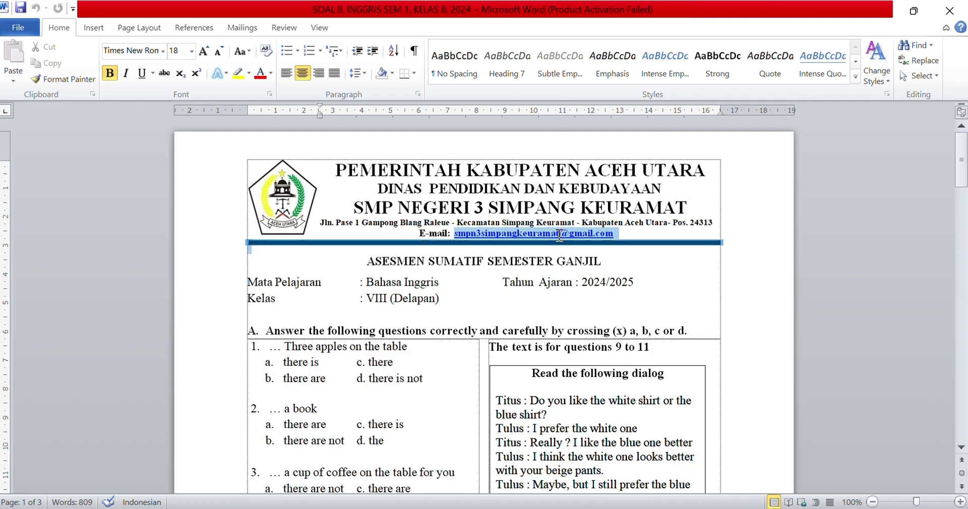
{"action": "left_click_drag", "start_coordinate": [366, 260], "coordinate": [588, 262]}
{"action": "key", "text": "ctrl+c"}
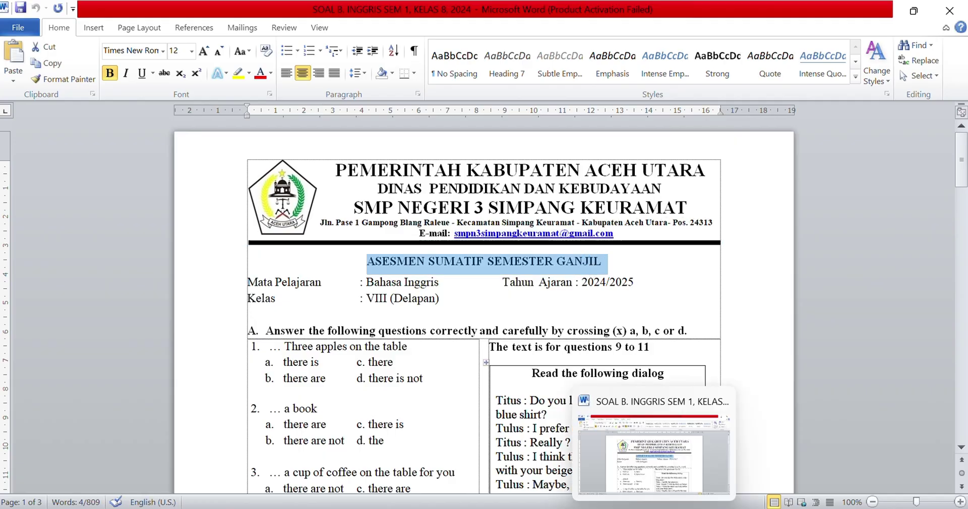
- Switch back to the form and replace the rest of the placeholder title with the copied heading "ASESMEN SUMATIF SEMESTER GANJIL"
{"action": "left_click", "coordinate": [624, 508]}
{"action": "key", "text": "BackSpace"}
{"action": "key", "text": "BackSpace"}
{"action": "key", "text": "BackSpace"}
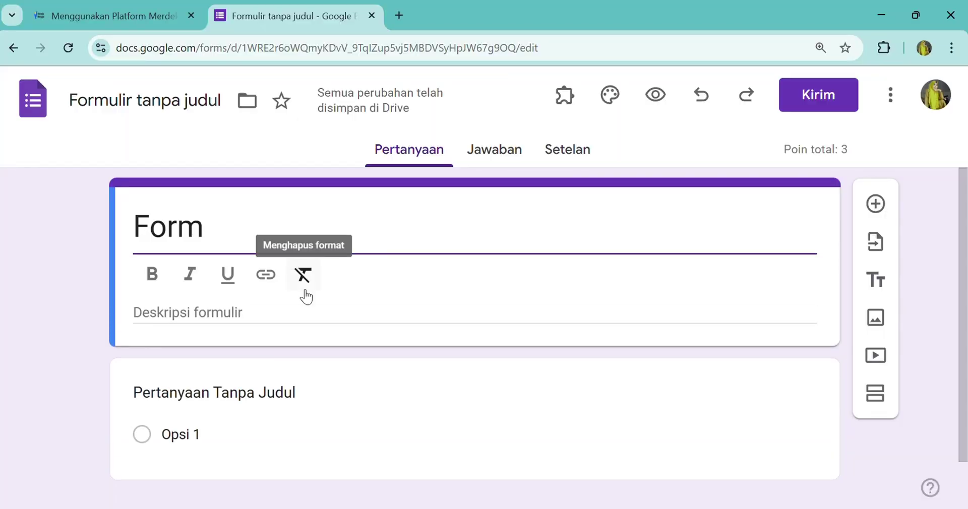
{"action": "key", "text": "ctrl+v"}
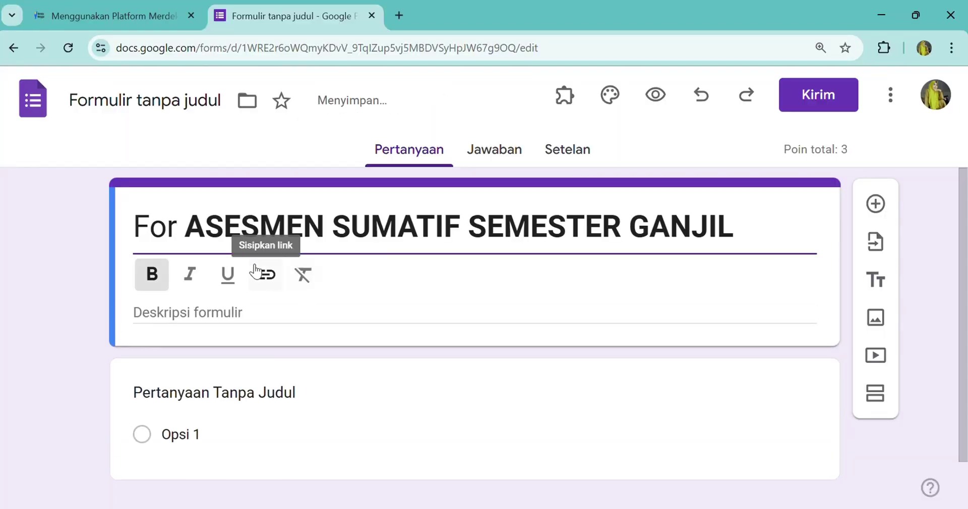
{"action": "left_click", "coordinate": [185, 233]}
{"action": "key", "text": "BackSpace"}
{"action": "key", "text": "BackSpace"}
{"action": "key", "text": "BackSpace"}
{"action": "key", "text": "BackSpace"}
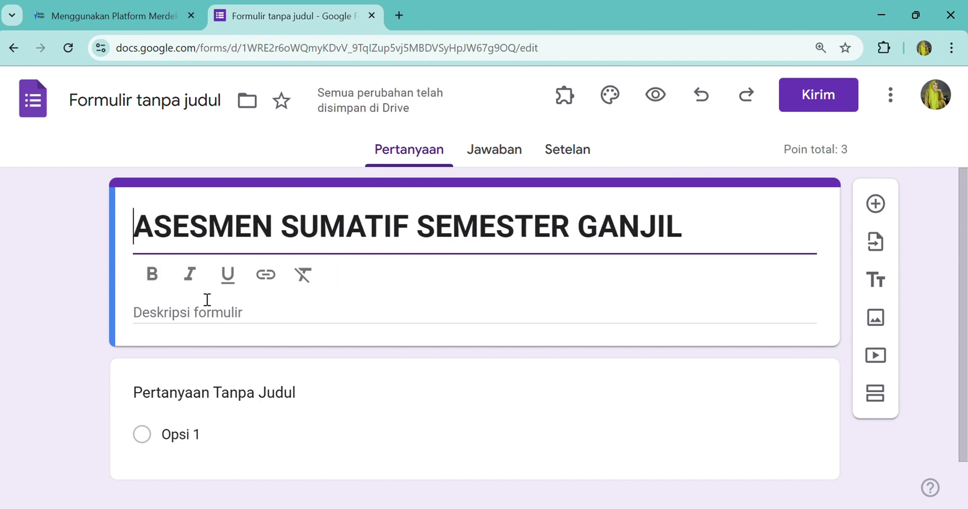
- Copy the section A instruction "Answer the following questions correctly and carefully by crossing (x) a, b, c or d." from Word into the form description
{"action": "left_click", "coordinate": [192, 312]}
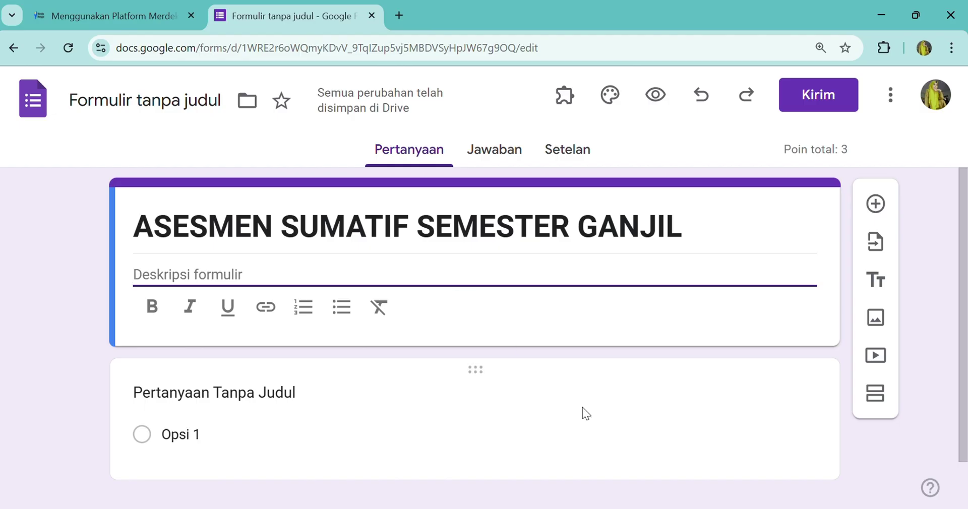
{"action": "mouse_move", "coordinate": [688, 508]}
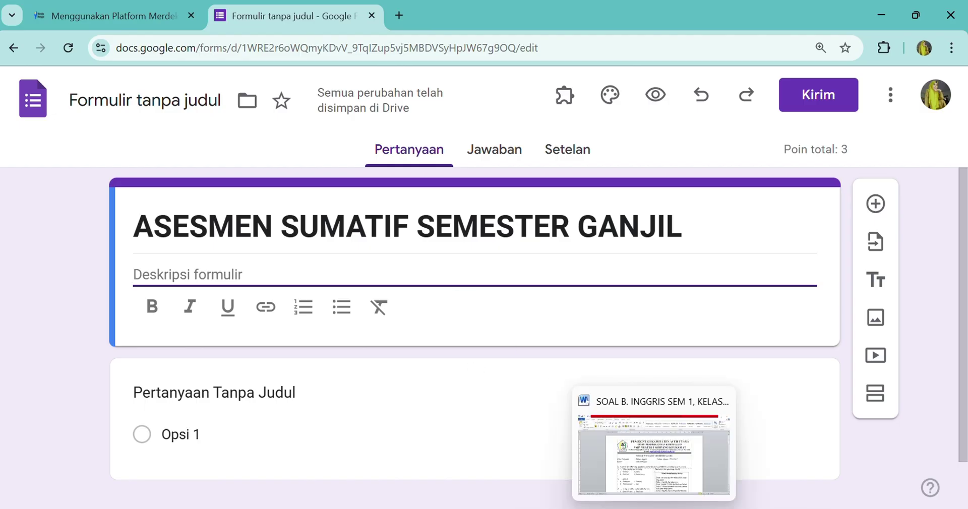
{"action": "left_click", "coordinate": [655, 508]}
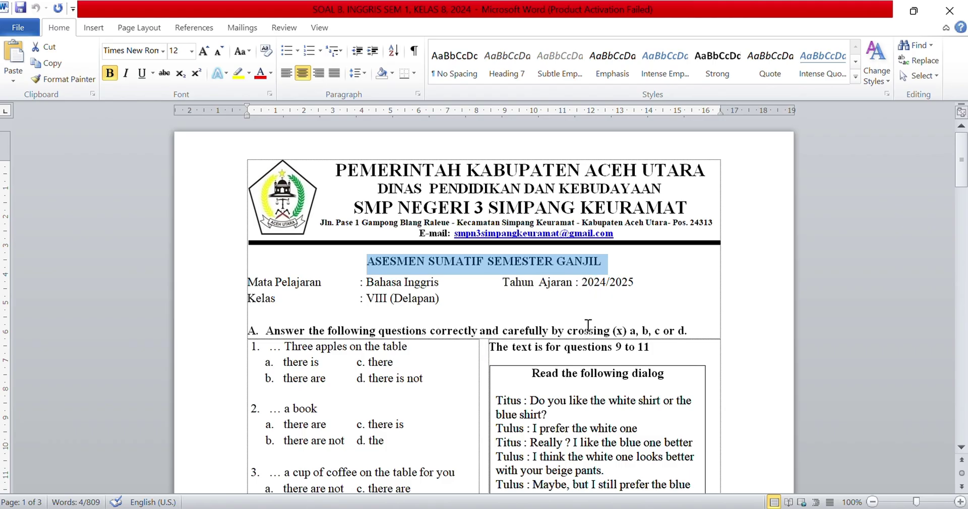
{"action": "left_click", "coordinate": [689, 331]}
{"action": "left_click_drag", "start_coordinate": [688, 331], "coordinate": [235, 336]}
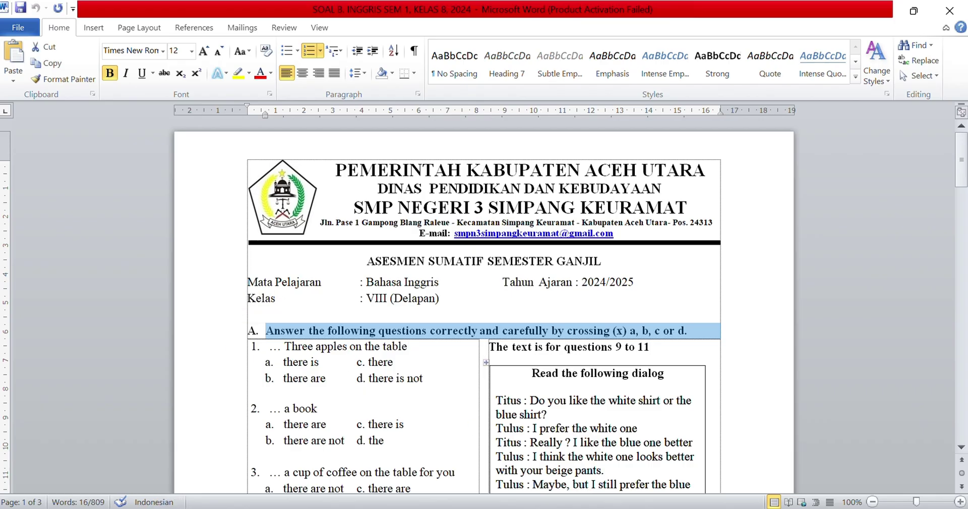
{"action": "key", "text": "alt+Tab"}
{"action": "key", "text": "ctrl+v"}
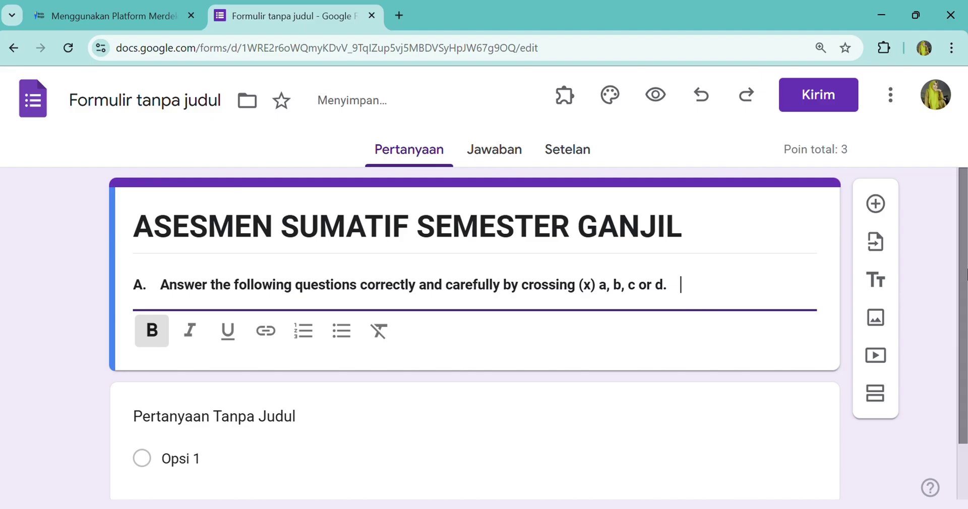
- Start the first question's text with "1." and choose Pilihan ganda as its question type
{"action": "scroll", "coordinate": [933, 343], "scroll_direction": "down", "scroll_amount": 2}
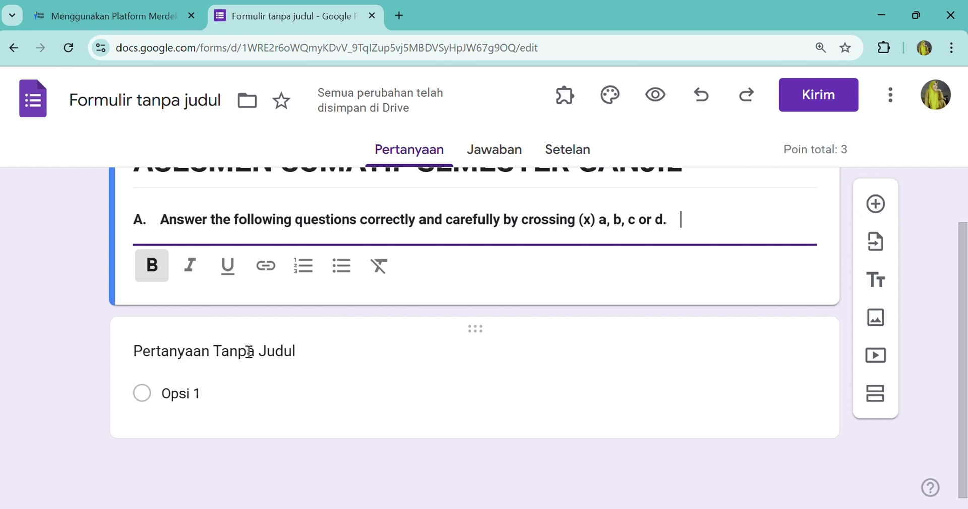
{"action": "left_click", "coordinate": [249, 352]}
{"action": "type", "text": "1"}
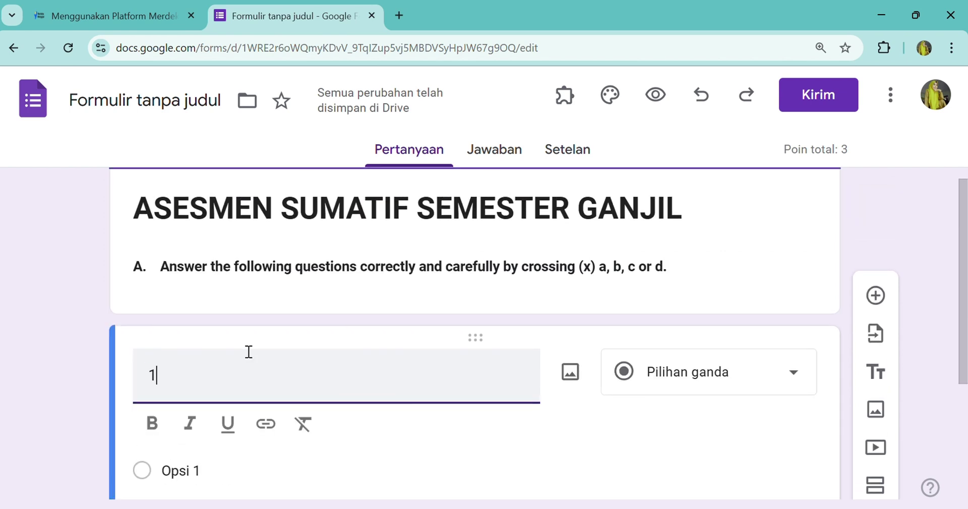
{"action": "type", "text": "."}
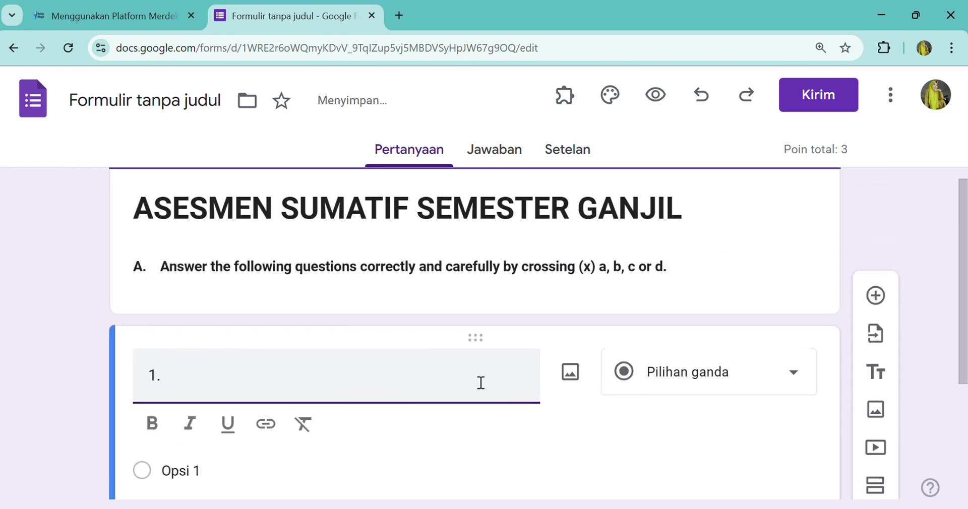
{"action": "left_click", "coordinate": [755, 383]}
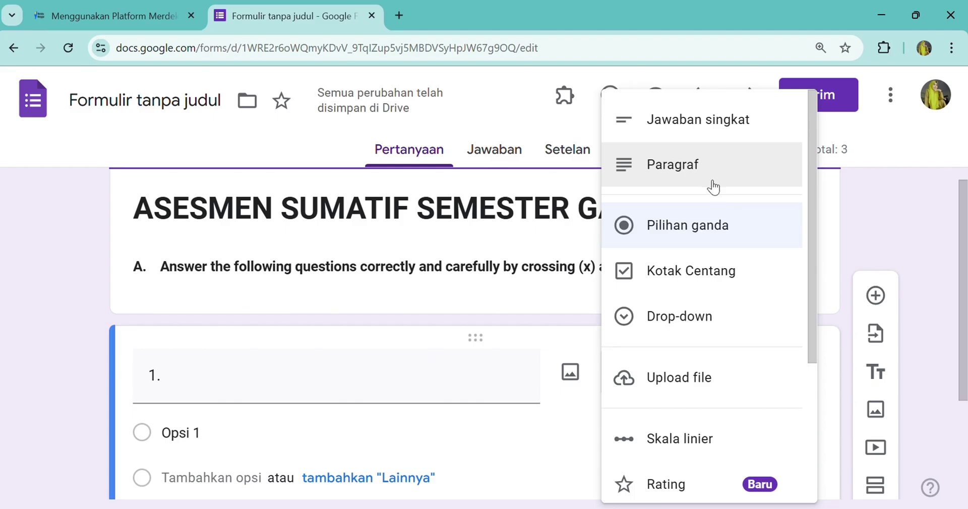
{"action": "left_click", "coordinate": [713, 240]}
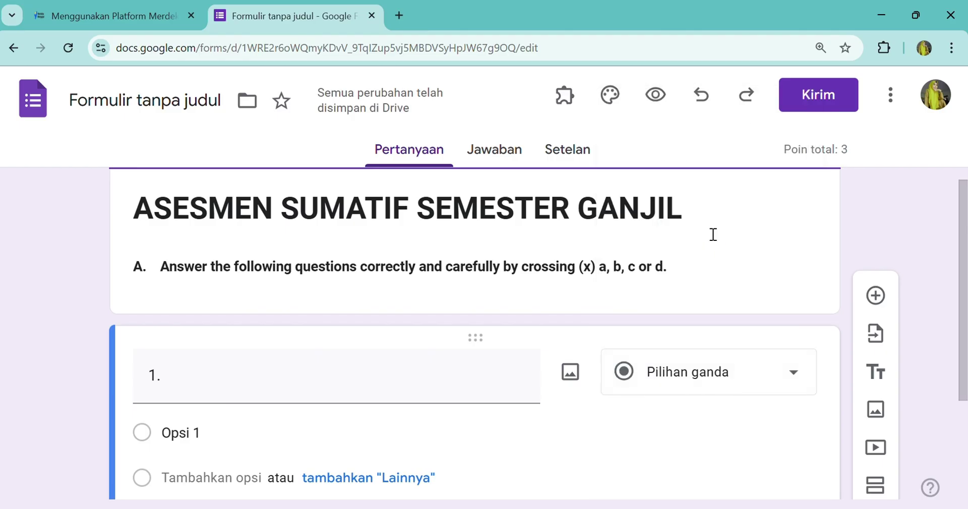
- Copy "… Three apples on the table" from the Word exam into question 1 and remove the duplicated number
{"action": "left_click", "coordinate": [347, 369]}
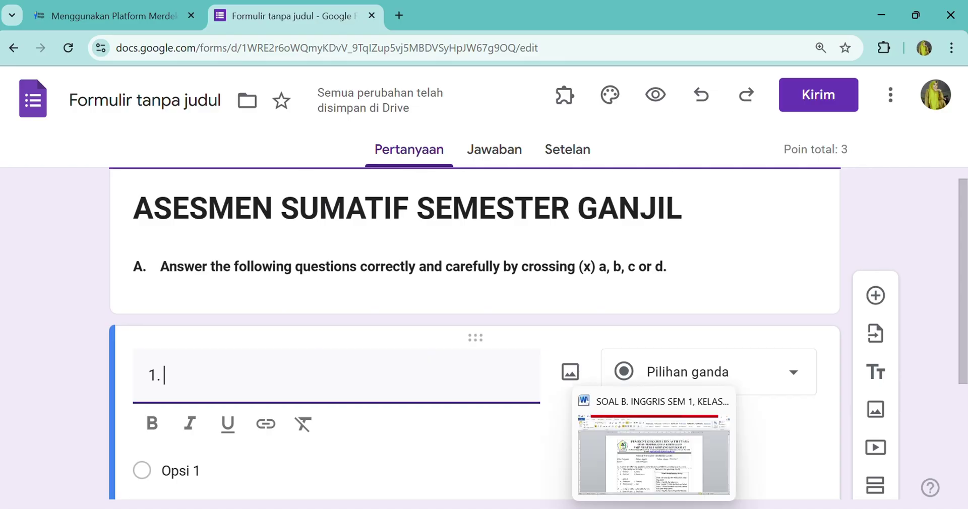
{"action": "left_click", "coordinate": [650, 443]}
{"action": "left_click_drag", "start_coordinate": [406, 347], "coordinate": [272, 351]}
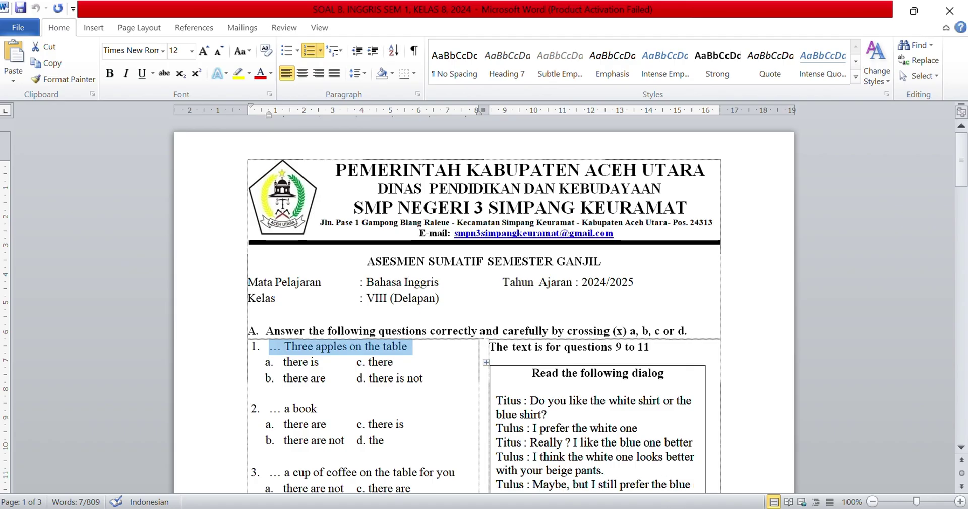
{"action": "left_click", "coordinate": [619, 480]}
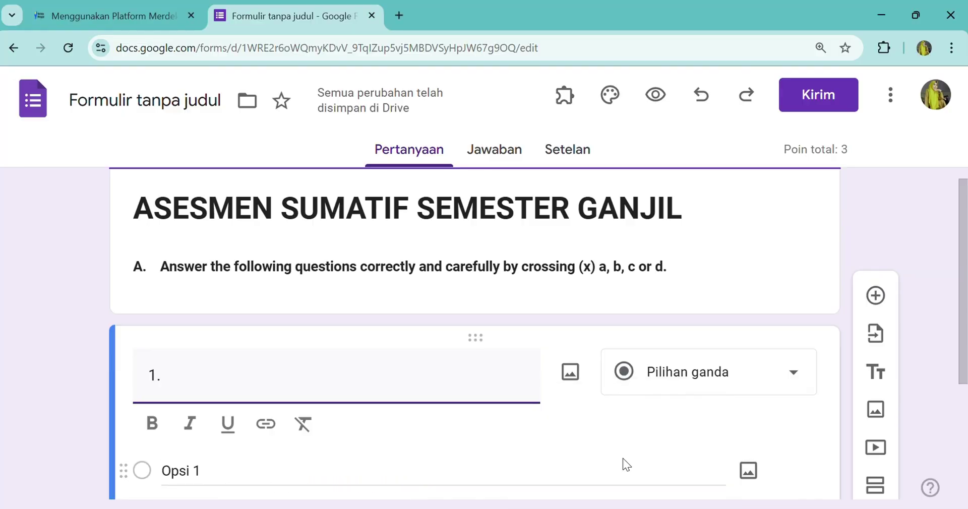
{"action": "key", "text": "ctrl+v"}
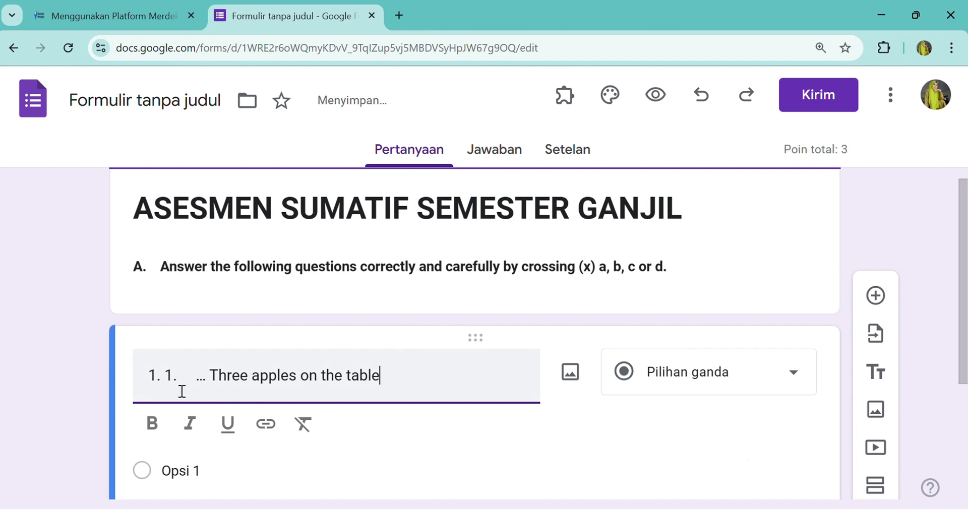
{"action": "left_click", "coordinate": [161, 379]}
{"action": "key", "text": "BackSpace"}
{"action": "key", "text": "BackSpace"}
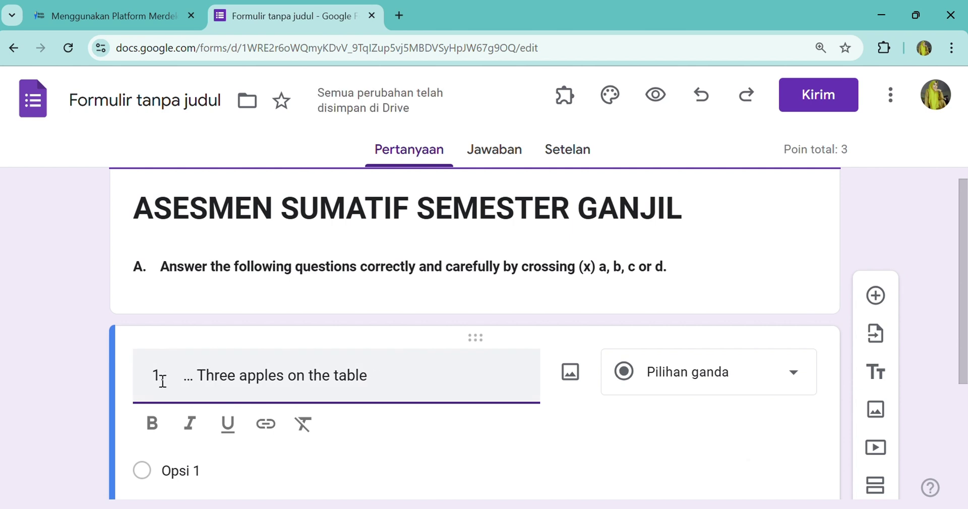
{"action": "left_click", "coordinate": [440, 380]}
- Search Google Gambar for "meJa" and insert the picture of the brown desk with white legs into question 1
{"action": "left_click", "coordinate": [573, 375]}
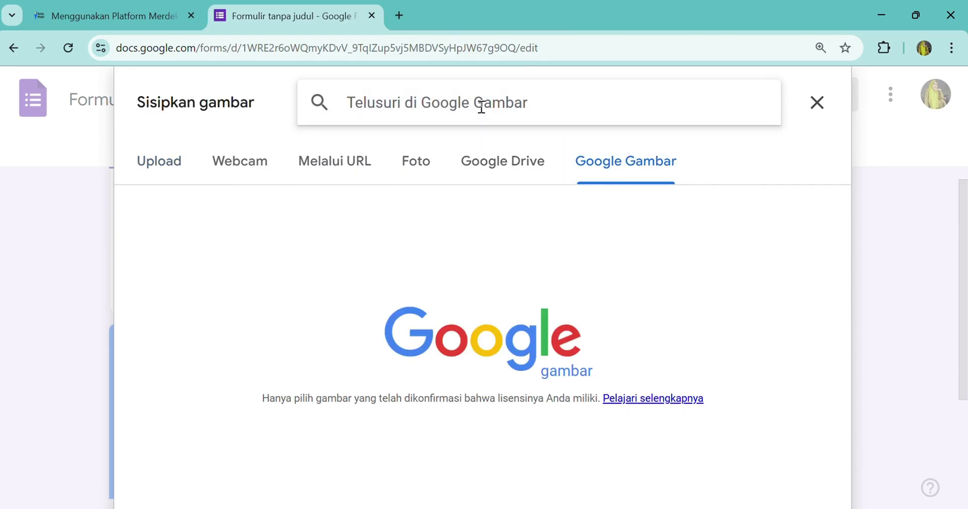
{"action": "type", "text": "me"}
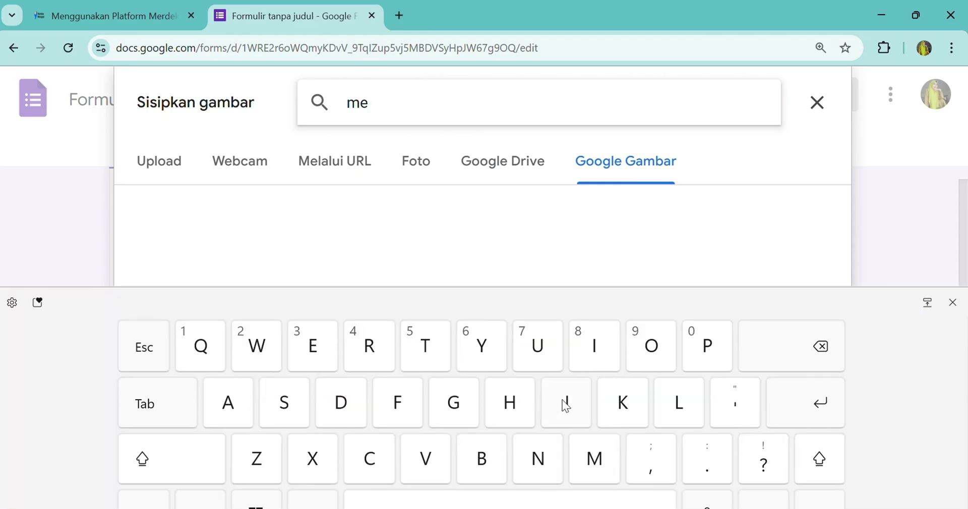
{"action": "left_click", "coordinate": [566, 403]}
{"action": "left_click", "coordinate": [239, 407]}
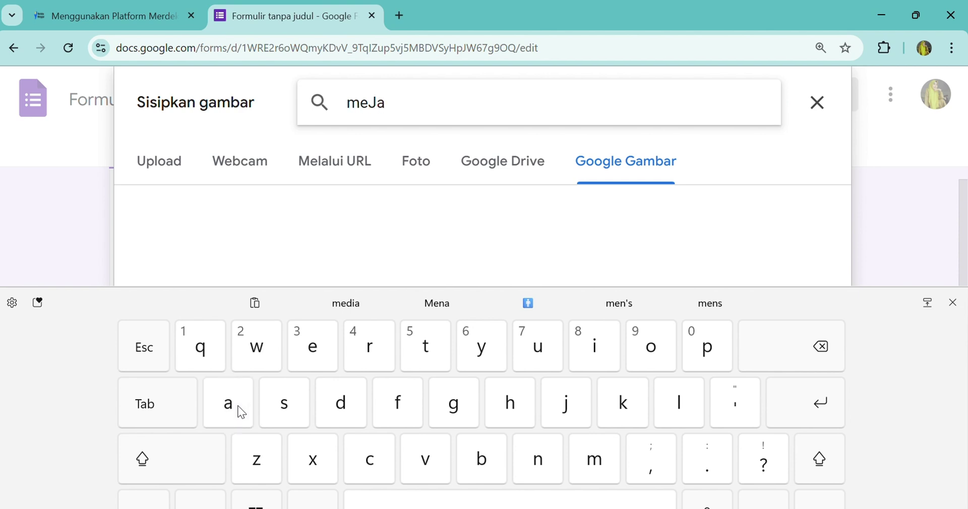
{"action": "key", "text": "Return"}
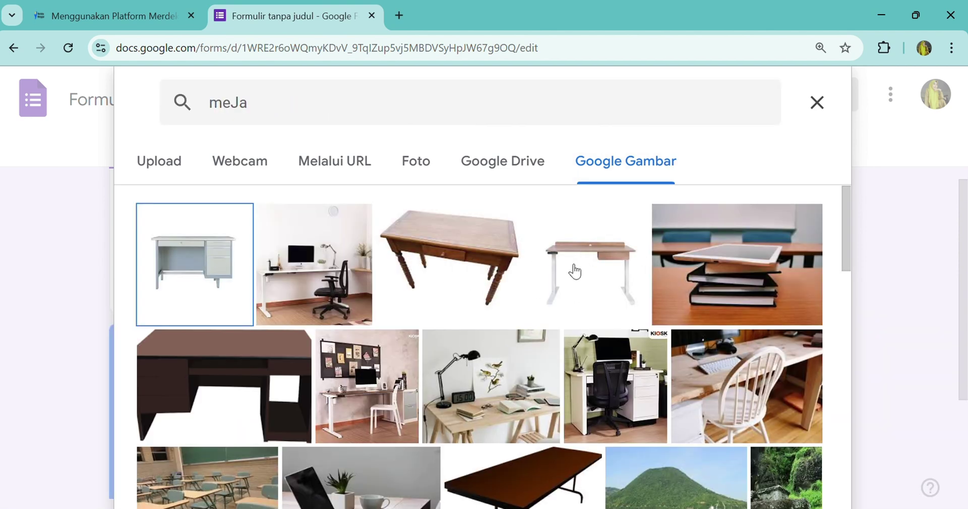
{"action": "left_click", "coordinate": [574, 273]}
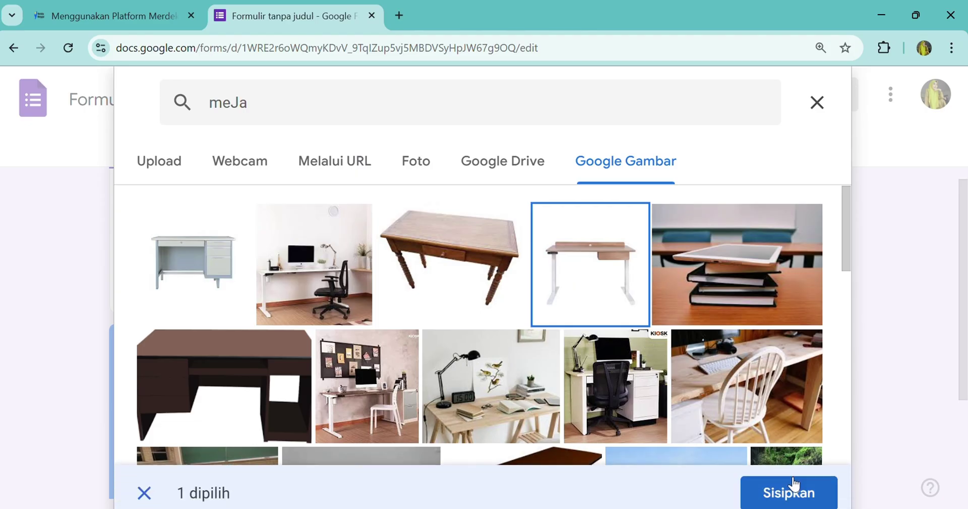
{"action": "left_click", "coordinate": [794, 495]}
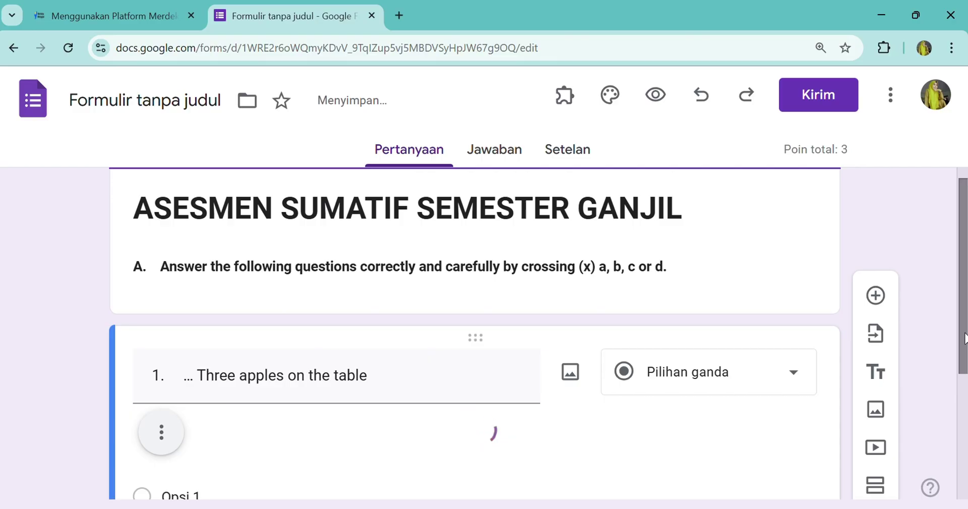
- Shrink the desk picture in question 1 to roughly a third of its inserted width
{"action": "left_click_drag", "start_coordinate": [963, 262], "coordinate": [946, 423]}
{"action": "left_click", "coordinate": [717, 444]}
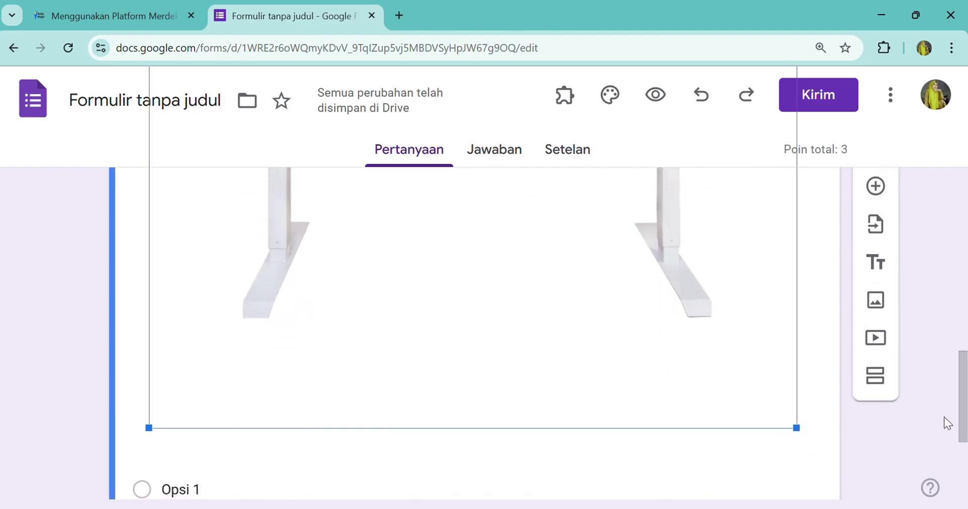
{"action": "left_click_drag", "start_coordinate": [796, 429], "coordinate": [183, 132]}
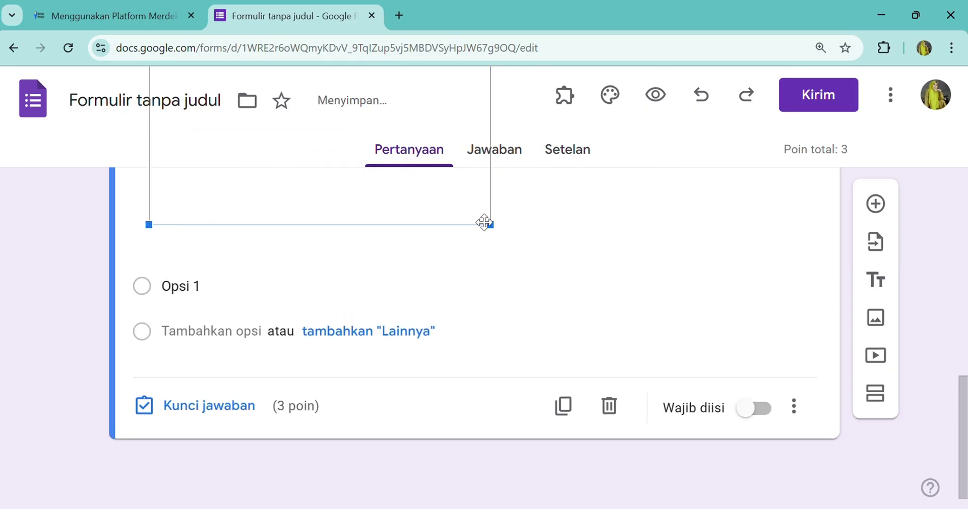
{"action": "left_click_drag", "start_coordinate": [489, 222], "coordinate": [287, 120]}
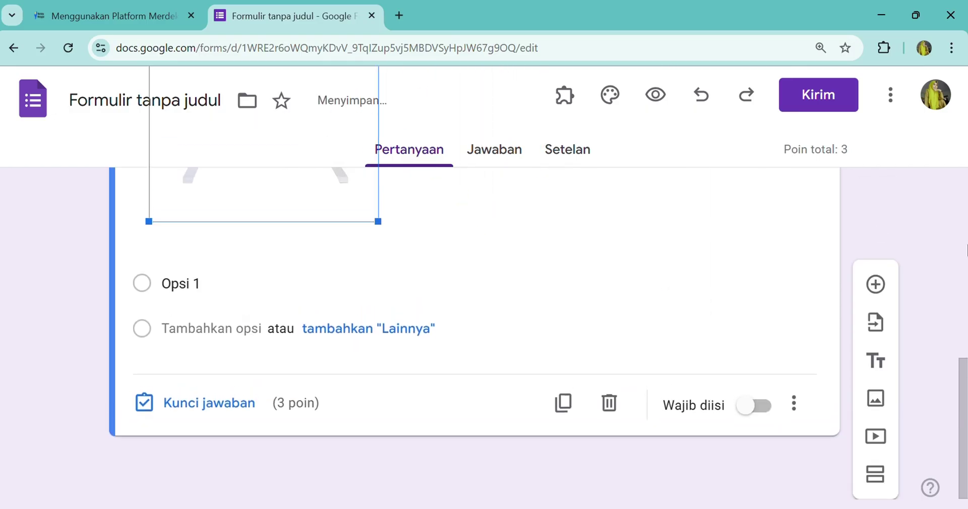
{"action": "left_click_drag", "start_coordinate": [966, 401], "coordinate": [933, 274]}
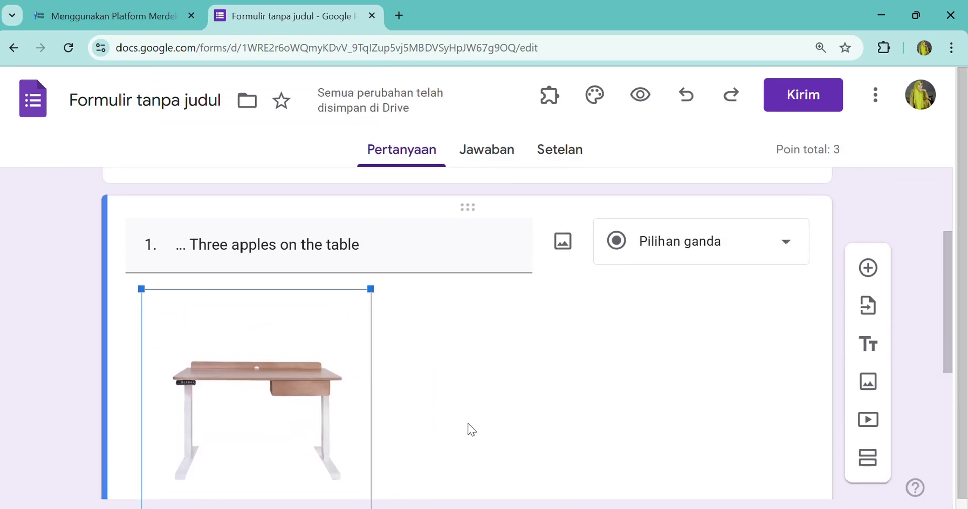
- Delete the desk picture from question 1
{"action": "left_click", "coordinate": [233, 413]}
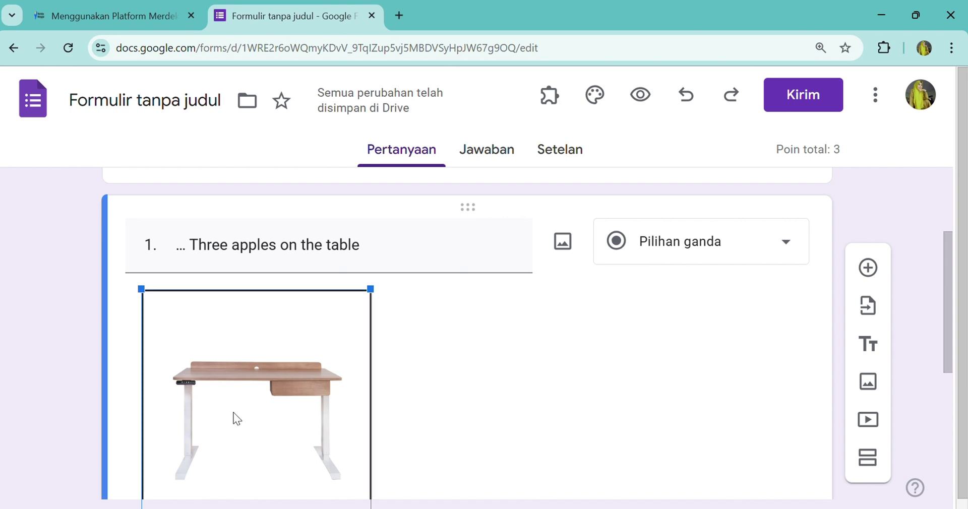
{"action": "left_click", "coordinate": [393, 323]}
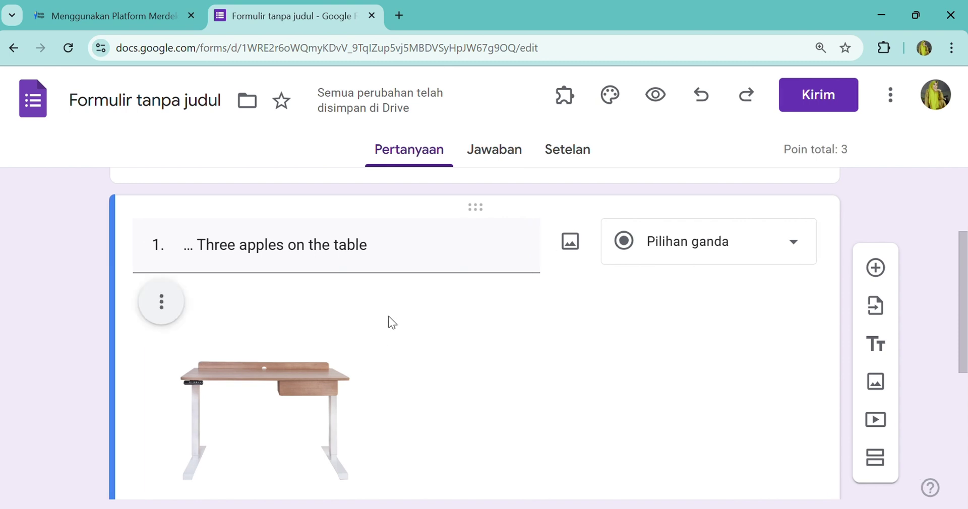
{"action": "left_click", "coordinate": [267, 368]}
{"action": "left_click", "coordinate": [483, 349]}
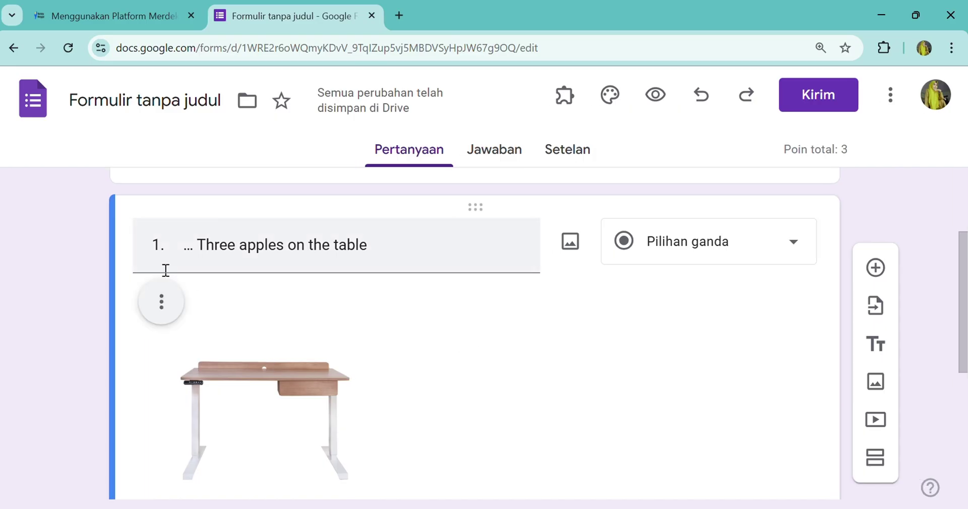
{"action": "left_click", "coordinate": [159, 300]}
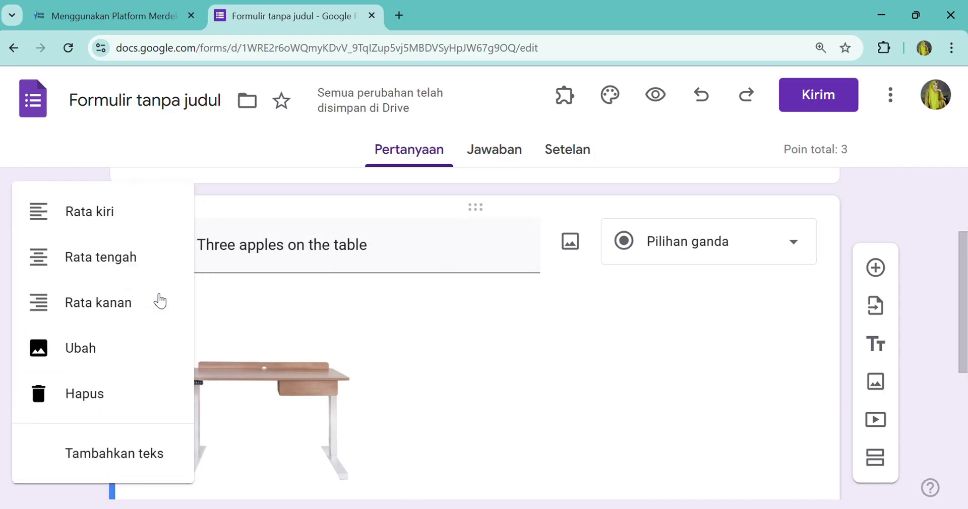
{"action": "left_click", "coordinate": [126, 398]}
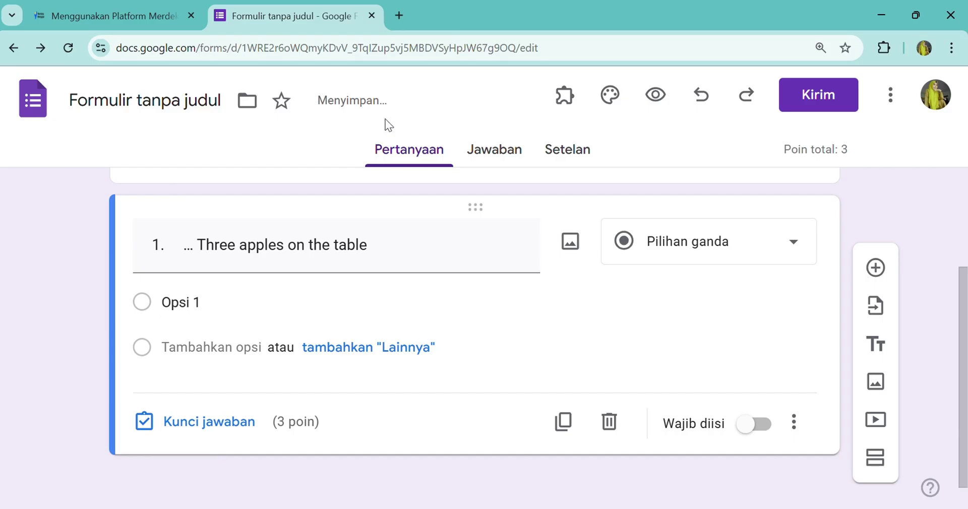
- Copy the options "in front of", "next to", "behind" and "between" of question 12 in the Word exam into question 1 as answers a–d
{"action": "mouse_move", "coordinate": [654, 508]}
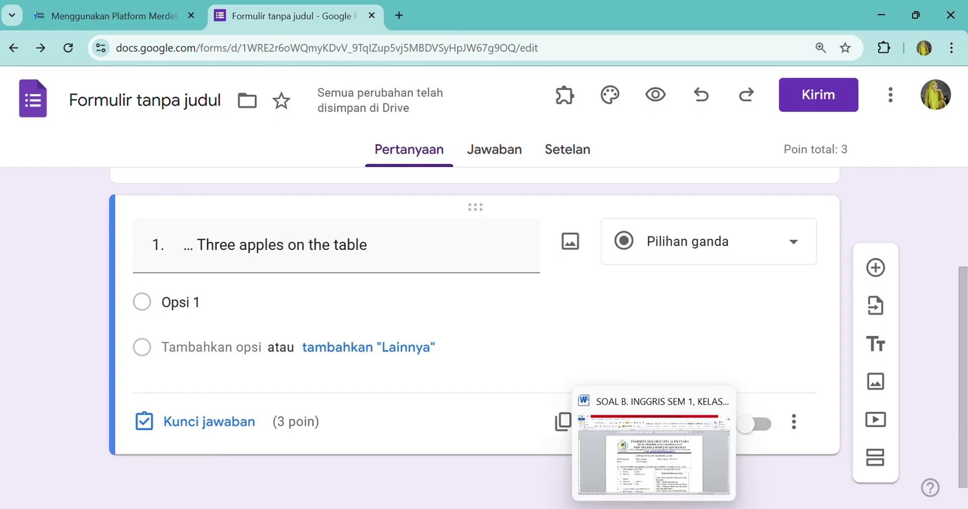
{"action": "left_click", "coordinate": [654, 454]}
{"action": "left_click_drag", "start_coordinate": [429, 380], "coordinate": [282, 371]}
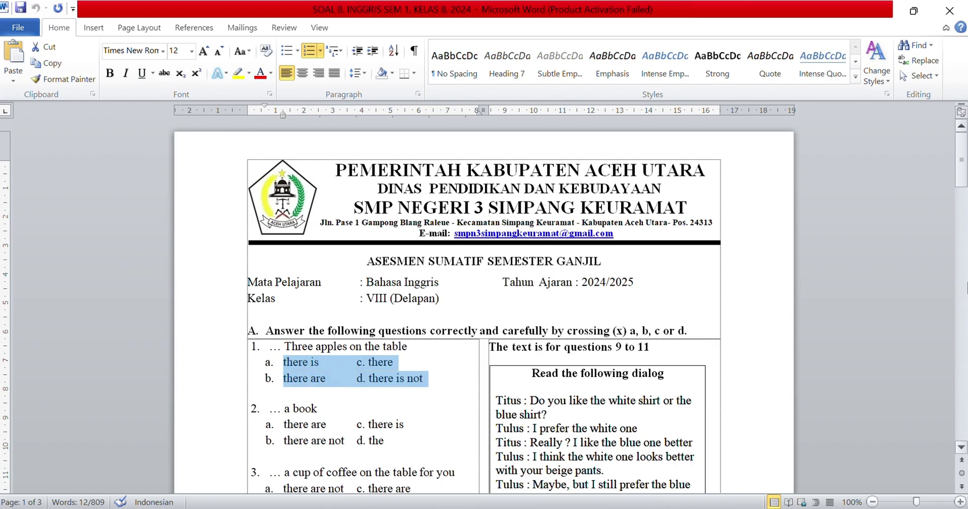
{"action": "left_click_drag", "start_coordinate": [963, 191], "coordinate": [961, 233]}
{"action": "left_click_drag", "start_coordinate": [661, 326], "coordinate": [617, 286]}
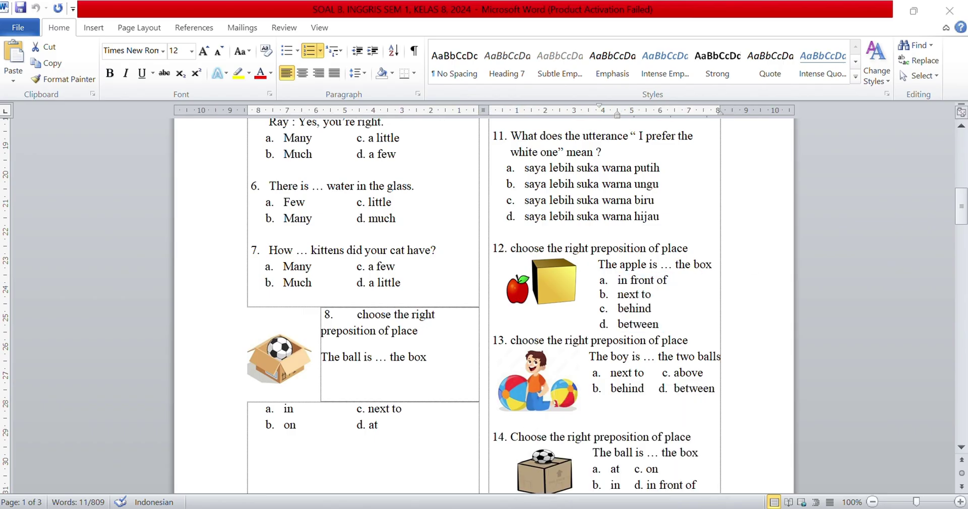
{"action": "key", "text": "alt+Tab"}
{"action": "left_click", "coordinate": [271, 303]}
{"action": "key", "text": "BackSpace"}
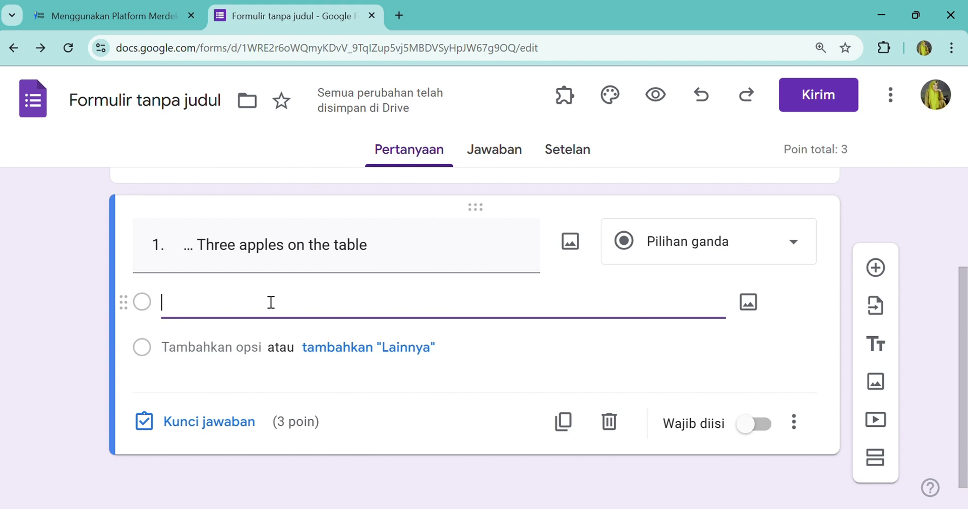
{"action": "type", "text": "a.\tin front of b.\tnext to c.\tbehind d.\tbetween"}
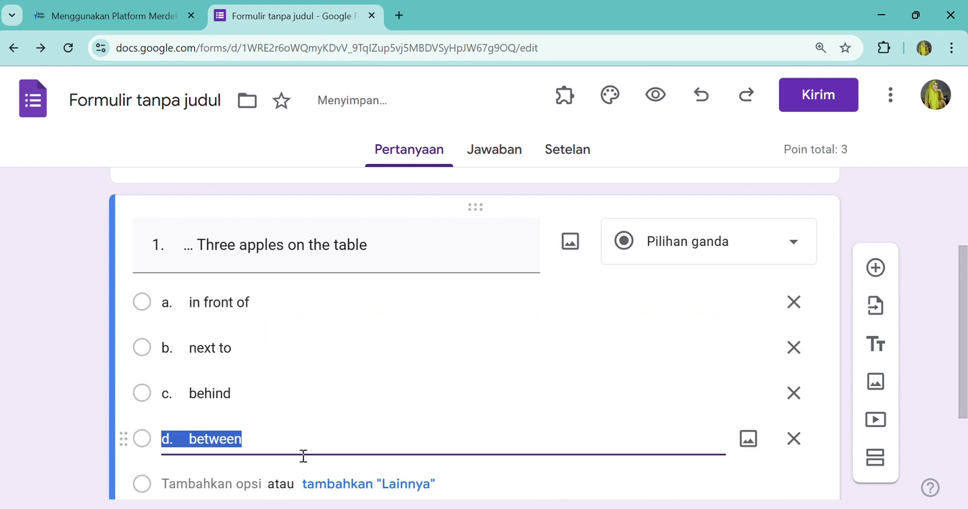
- Copy "The apple is … the box" from question 12 of the Word exam to the end of the form's question 1 text
{"action": "key", "text": "alt+Tab"}
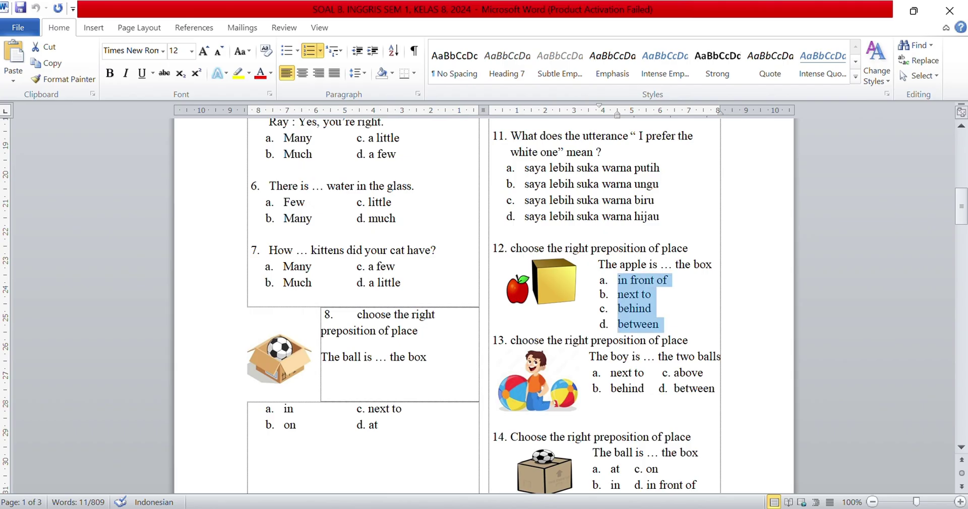
{"action": "left_click", "coordinate": [714, 264]}
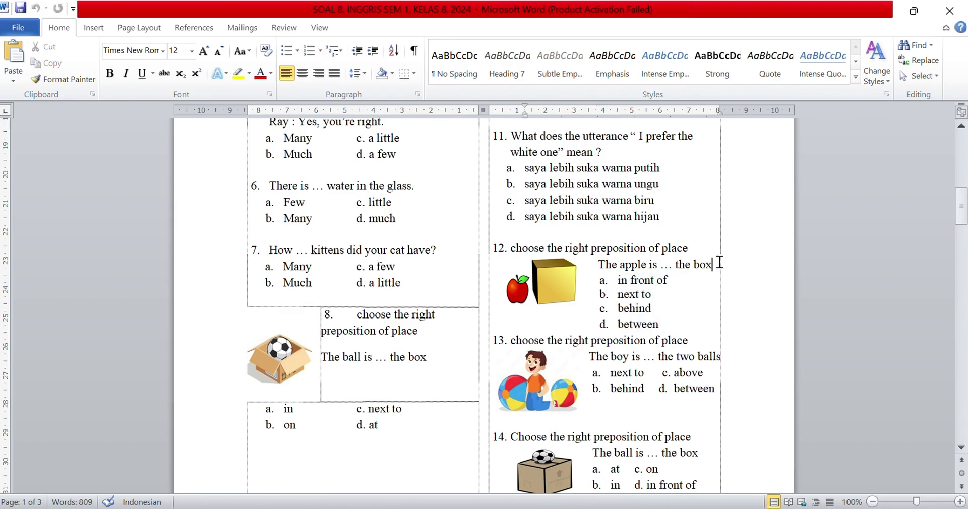
{"action": "left_click_drag", "start_coordinate": [715, 264], "coordinate": [604, 268]}
{"action": "key", "text": "ctrl+c"}
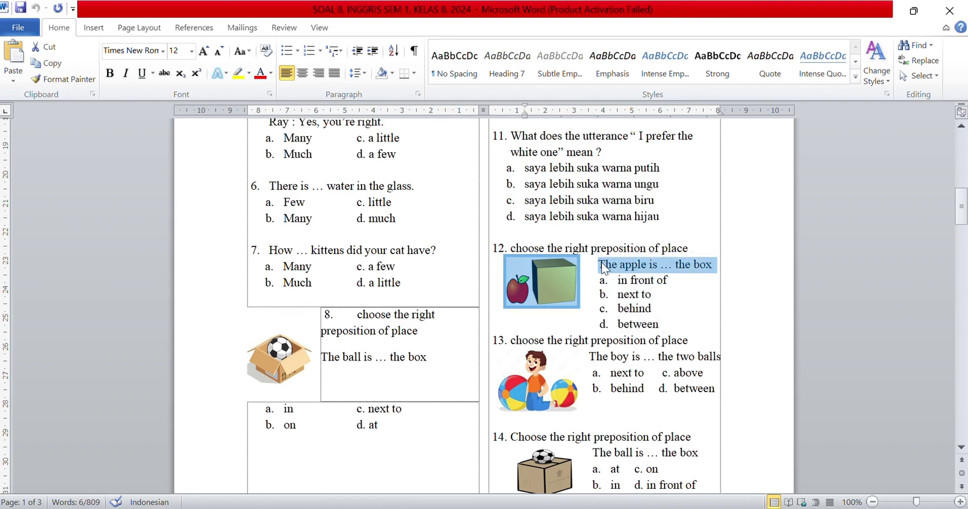
{"action": "key", "text": "alt+Tab"}
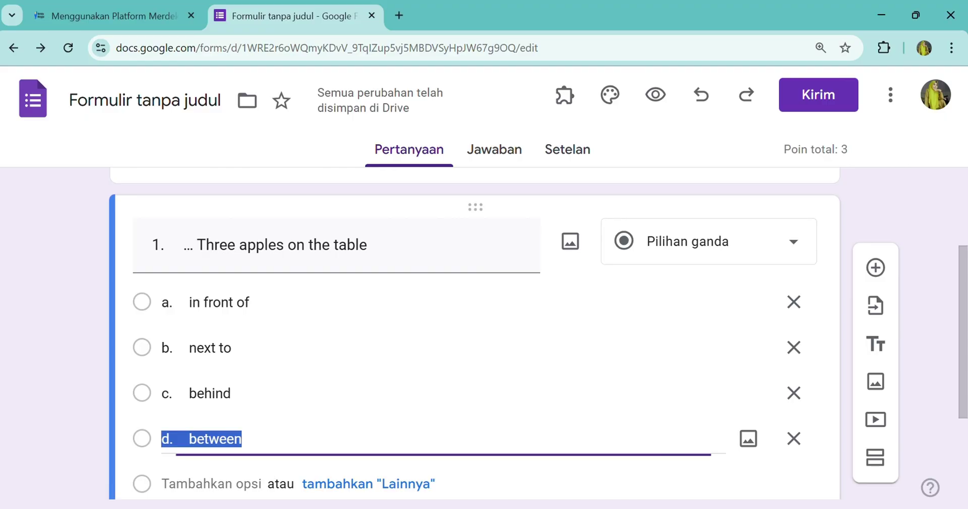
{"action": "triple_click", "coordinate": [383, 246]}
{"action": "left_click", "coordinate": [384, 247]}
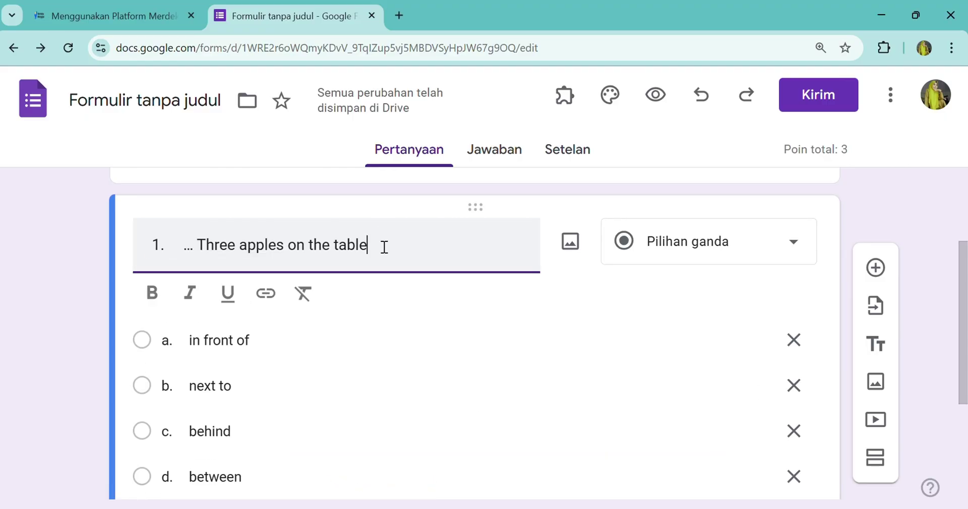
{"action": "key", "text": "ctrl+v"}
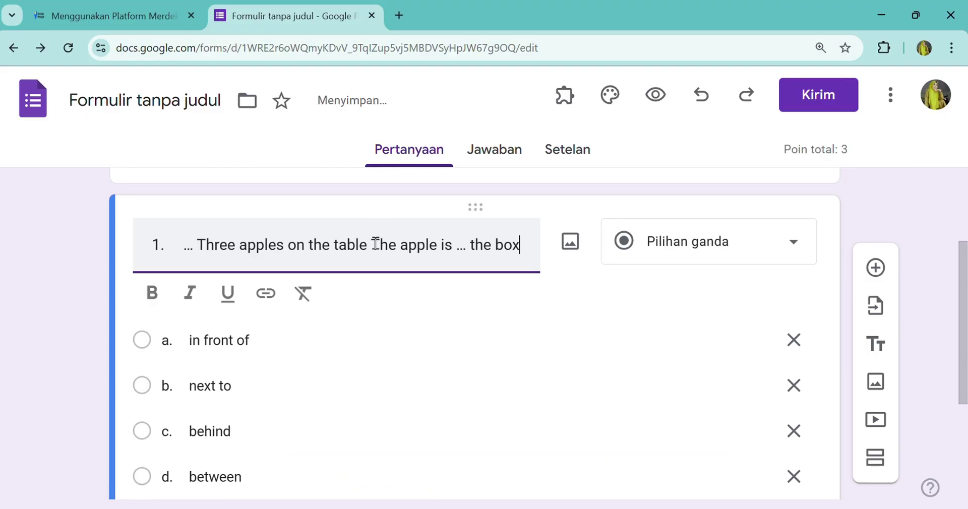
- Remove "… Three apples on the table" from question 1, keeping the number and "The apple is … the box"
{"action": "left_click", "coordinate": [376, 244]}
{"action": "key", "text": "BackSpace"}
{"action": "key", "text": "BackSpace"}
{"action": "key", "text": "BackSpace"}
{"action": "key", "text": "BackSpace"}
{"action": "key", "text": "BackSpace"}
{"action": "key", "text": "BackSpace"}
{"action": "key", "text": "BackSpace"}
{"action": "key", "text": "BackSpace"}
{"action": "key", "text": "BackSpace"}
{"action": "key", "text": "BackSpace"}
{"action": "key", "text": "BackSpace"}
{"action": "key", "text": "BackSpace"}
{"action": "key", "text": "BackSpace"}
{"action": "key", "text": "BackSpace"}
{"action": "key", "text": "BackSpace"}
{"action": "key", "text": "BackSpace"}
{"action": "key", "text": "BackSpace"}
{"action": "key", "text": "BackSpace"}
{"action": "key", "text": "BackSpace"}
{"action": "key", "text": "BackSpace"}
{"action": "key", "text": "BackSpace"}
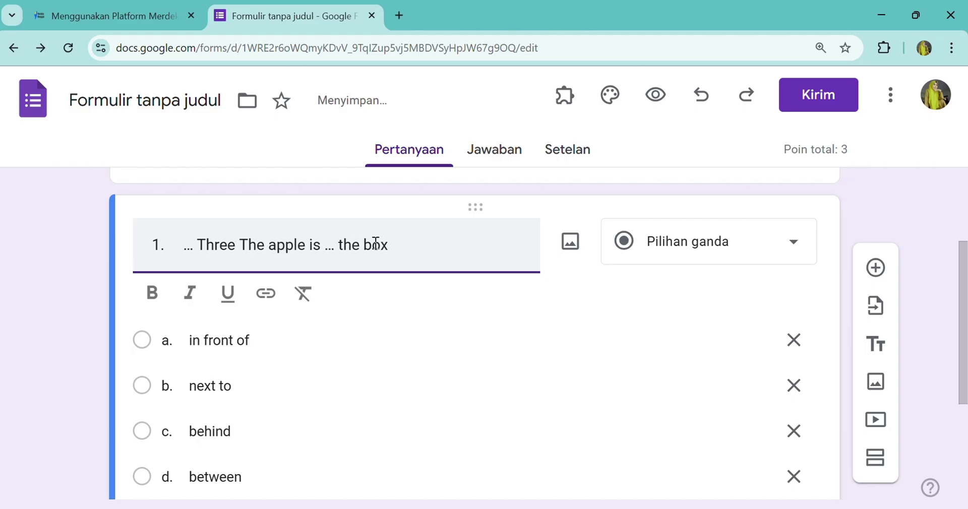
{"action": "key", "text": "BackSpace"}
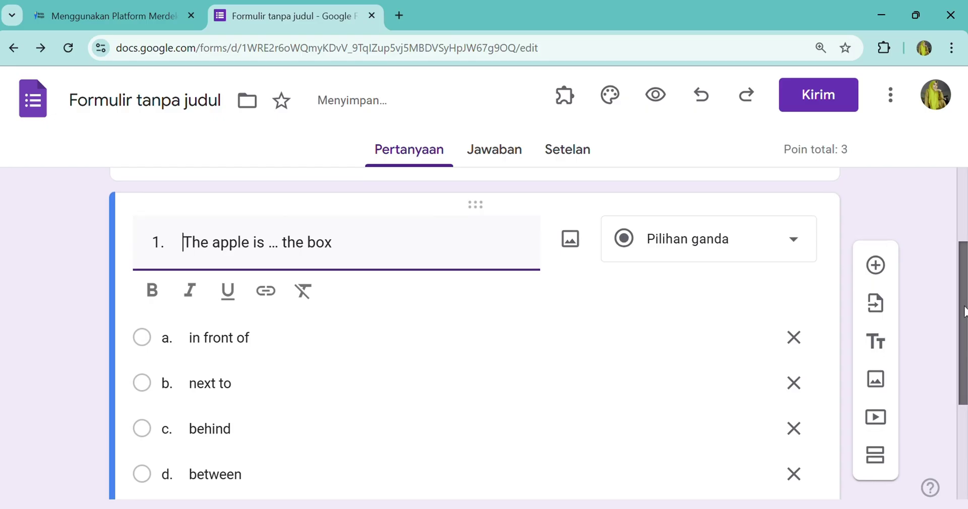
- Open the answer key of question 1 and mark "b. next to" as the correct answer
{"action": "left_click_drag", "start_coordinate": [965, 310], "coordinate": [963, 338]}
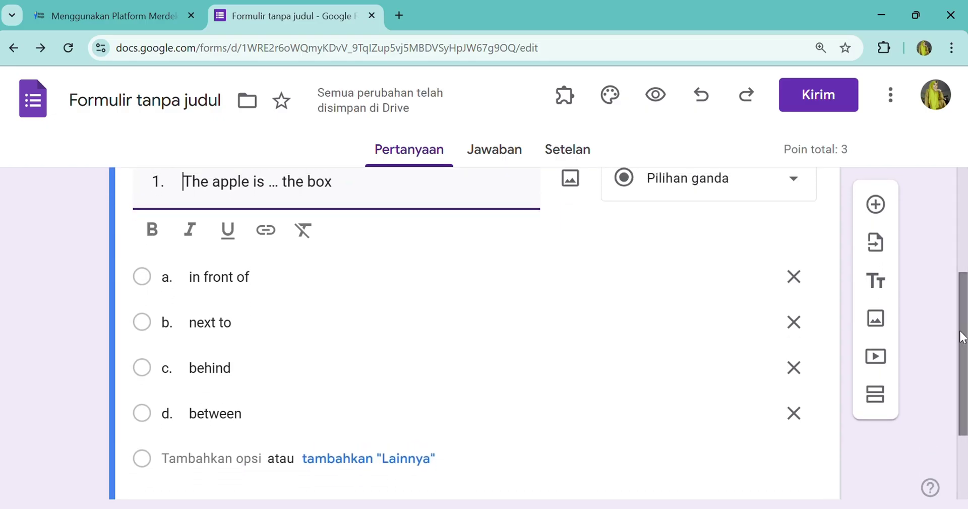
{"action": "mouse_move", "coordinate": [654, 508]}
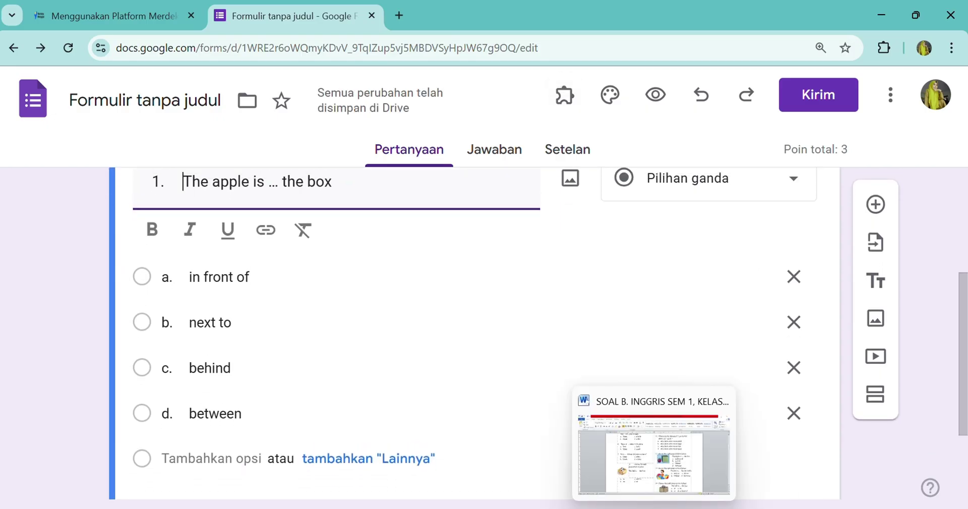
{"action": "mouse_move", "coordinate": [664, 491]}
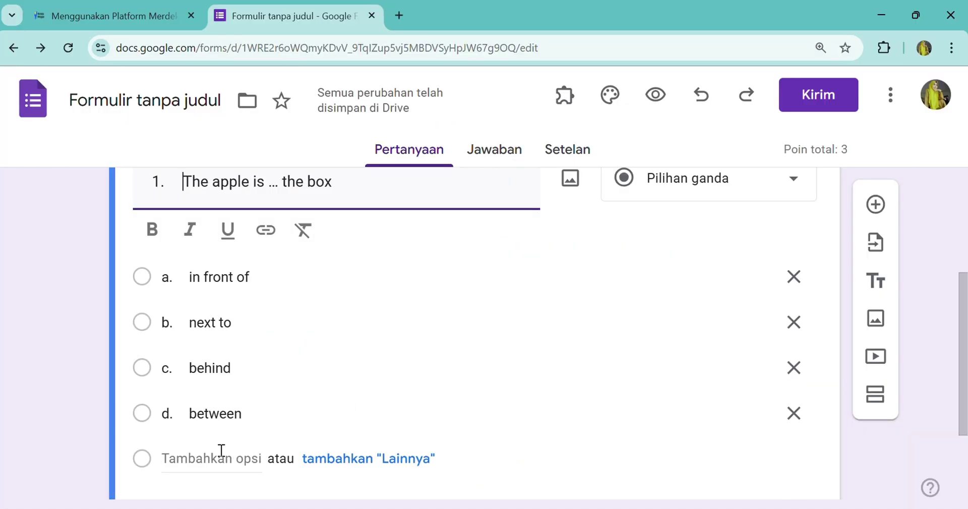
{"action": "scroll", "coordinate": [875, 393], "scroll_direction": "down", "scroll_amount": 1}
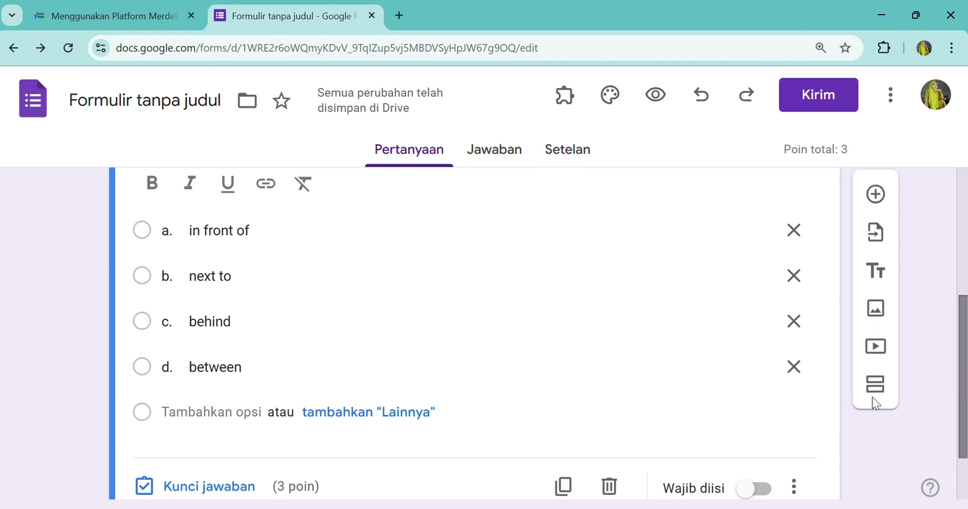
{"action": "left_click", "coordinate": [241, 489]}
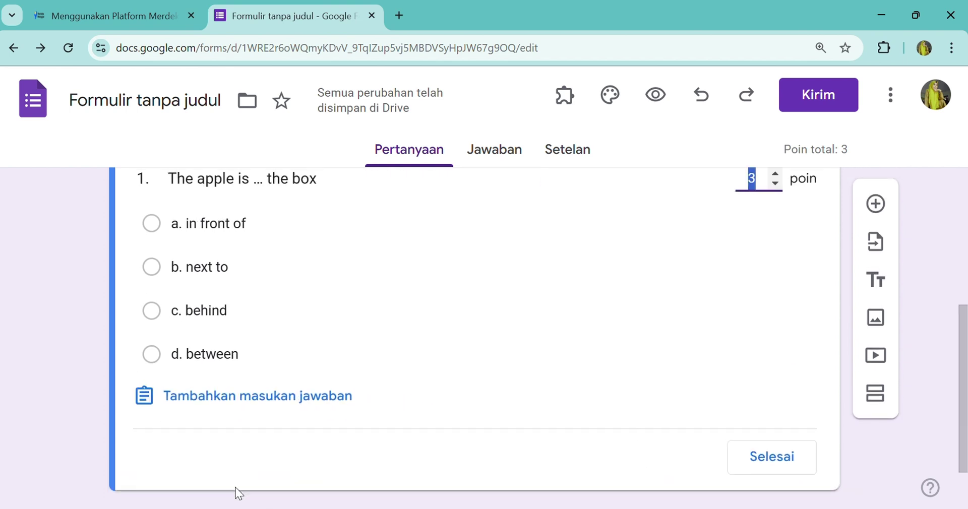
{"action": "left_click", "coordinate": [164, 270]}
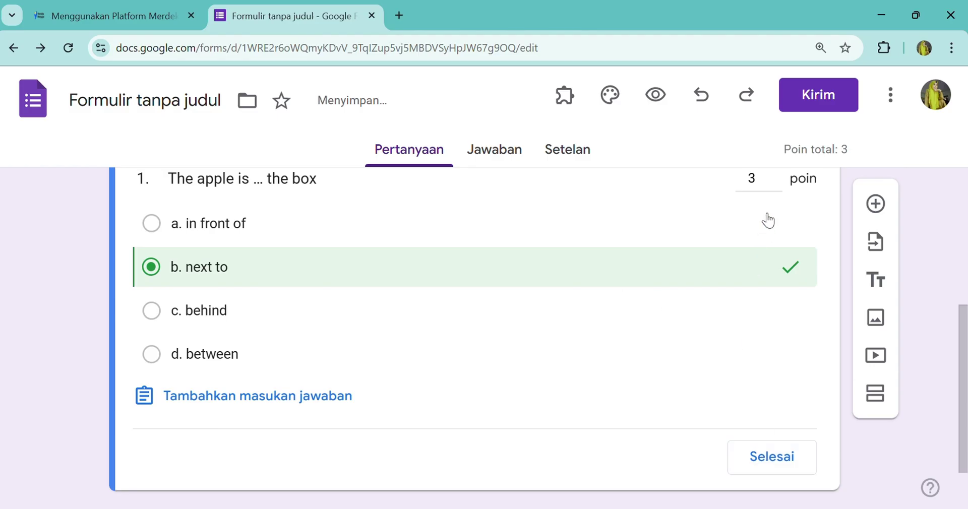
- Set question 1's score to 5 points and finish its answer key
{"action": "scroll", "coordinate": [965, 340], "scroll_direction": "up", "scroll_amount": 1}
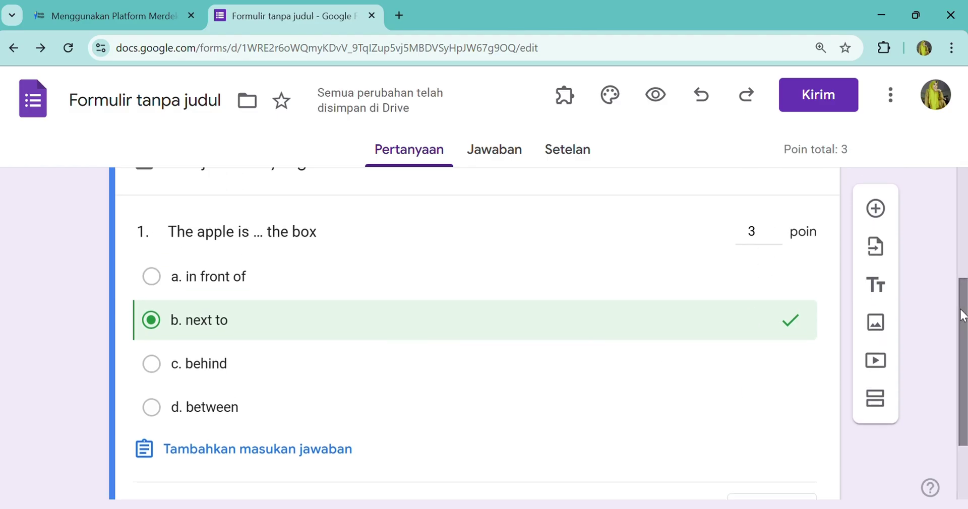
{"action": "left_click", "coordinate": [759, 233]}
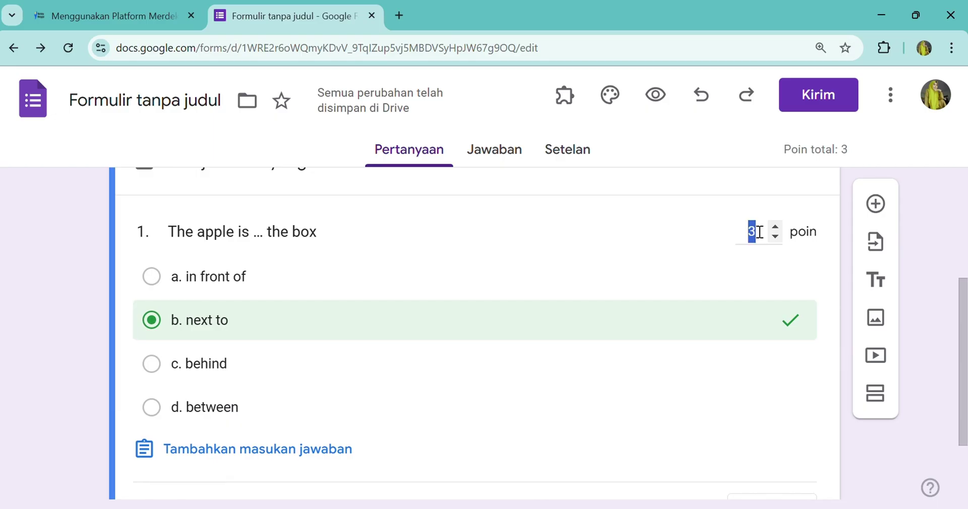
{"action": "type", "text": "5"}
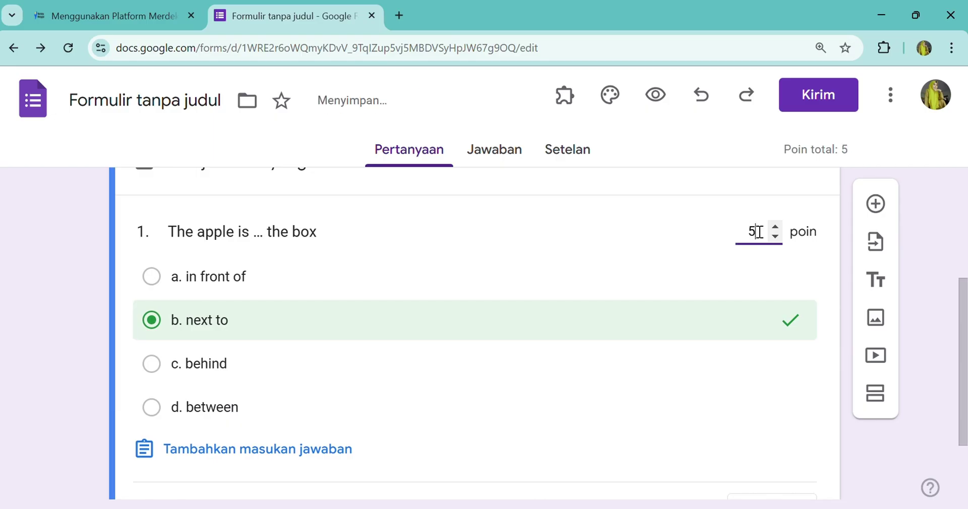
{"action": "scroll", "coordinate": [762, 327], "scroll_direction": "down", "scroll_amount": 2}
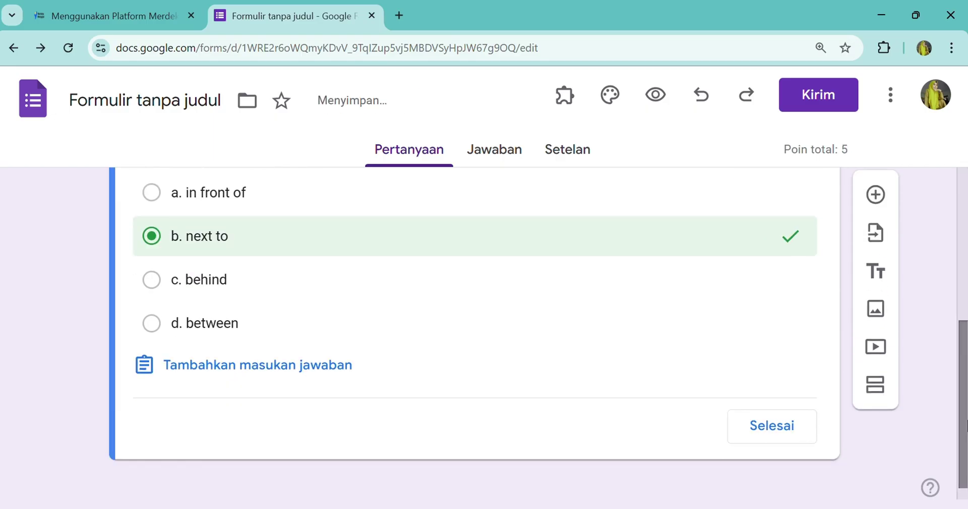
{"action": "left_click", "coordinate": [763, 426]}
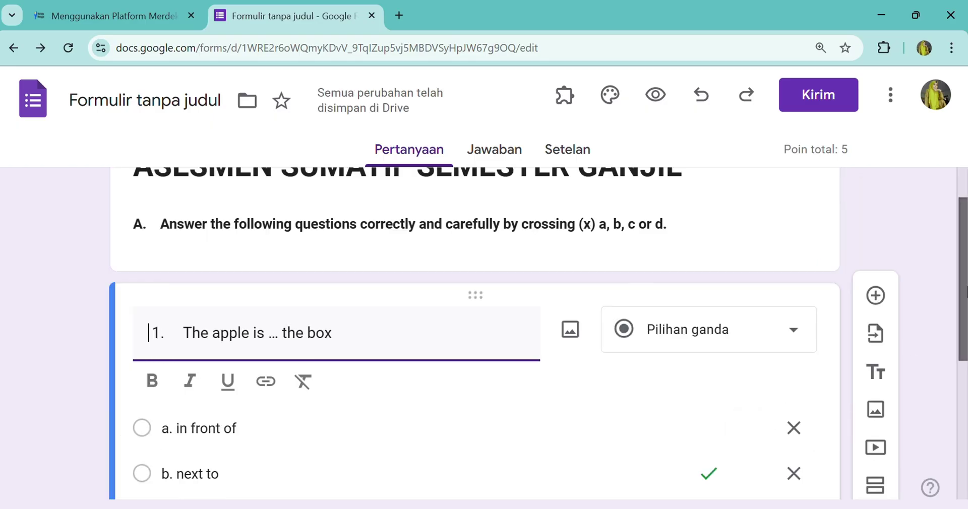
- Make question 1 a required question
{"action": "left_click_drag", "start_coordinate": [967, 292], "coordinate": [967, 366]}
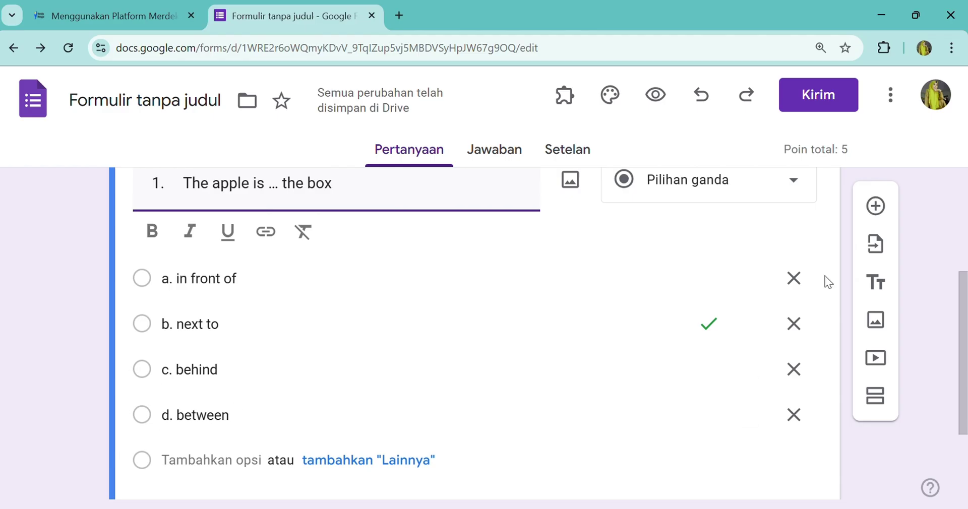
{"action": "left_click_drag", "start_coordinate": [963, 299], "coordinate": [964, 339]}
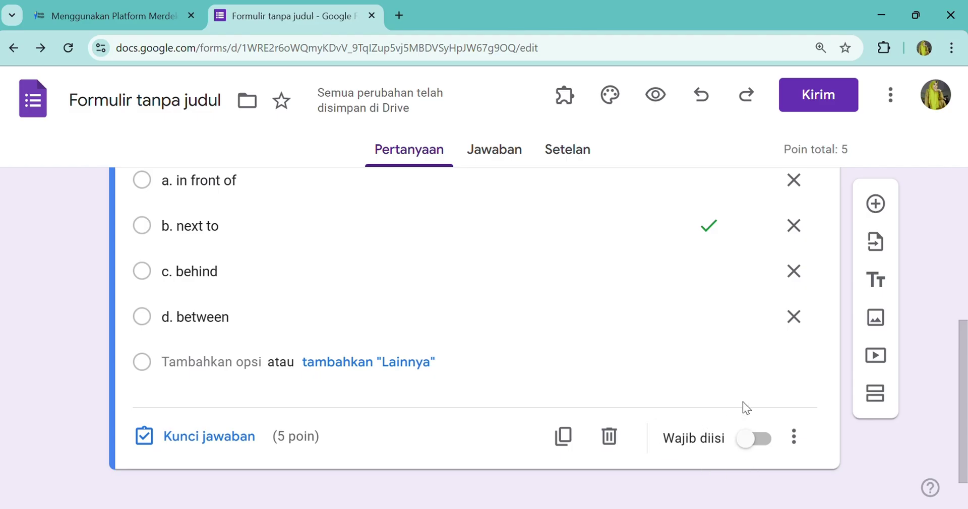
{"action": "left_click", "coordinate": [766, 443]}
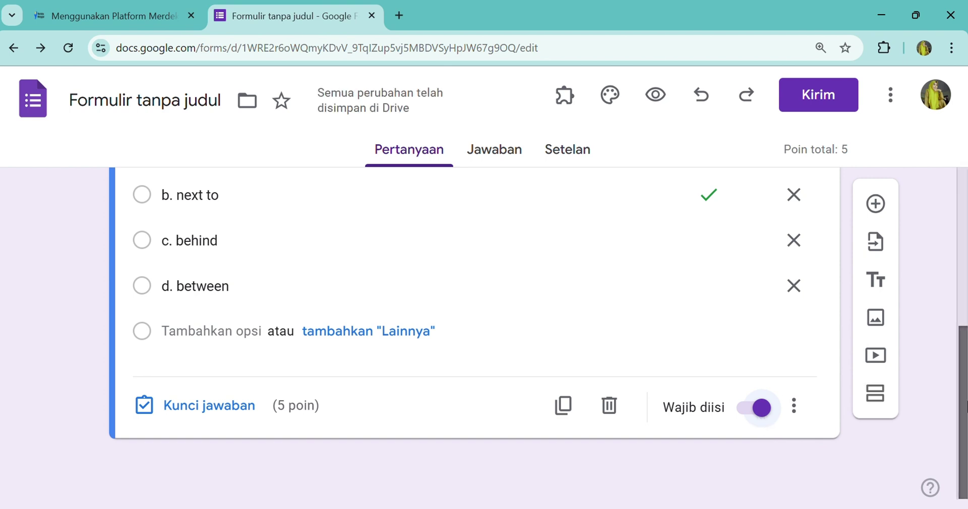
- Add a new multiple-choice question below question 1 and begin its text with "2."
{"action": "left_click_drag", "start_coordinate": [966, 406], "coordinate": [961, 325]}
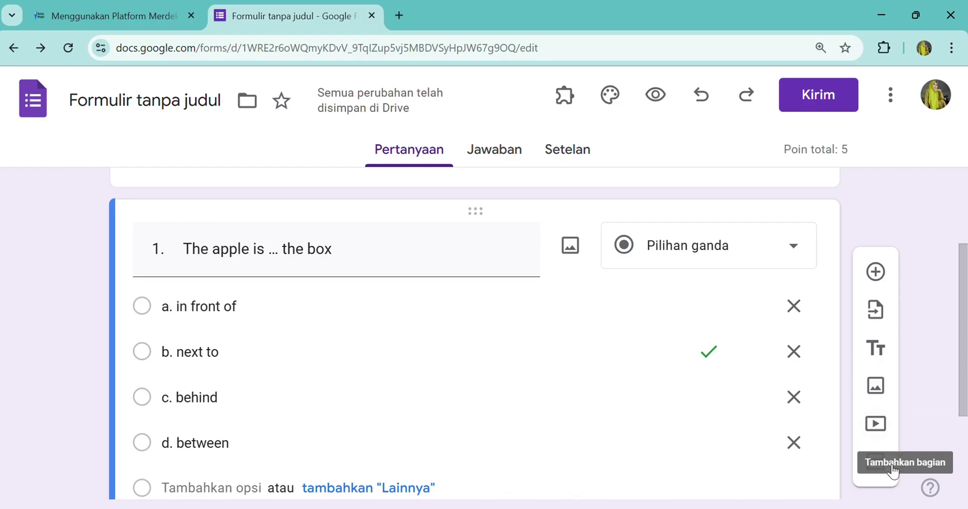
{"action": "left_click", "coordinate": [874, 271]}
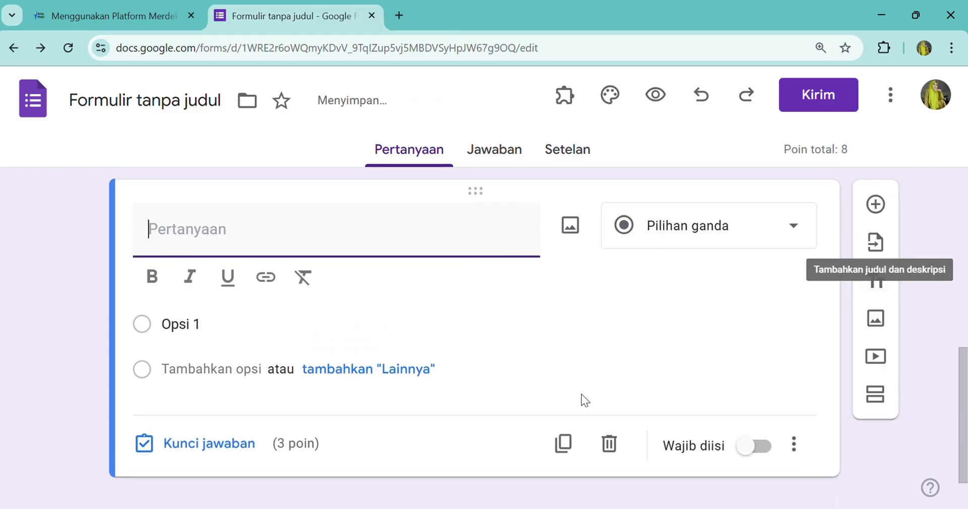
{"action": "type", "text": "2."}
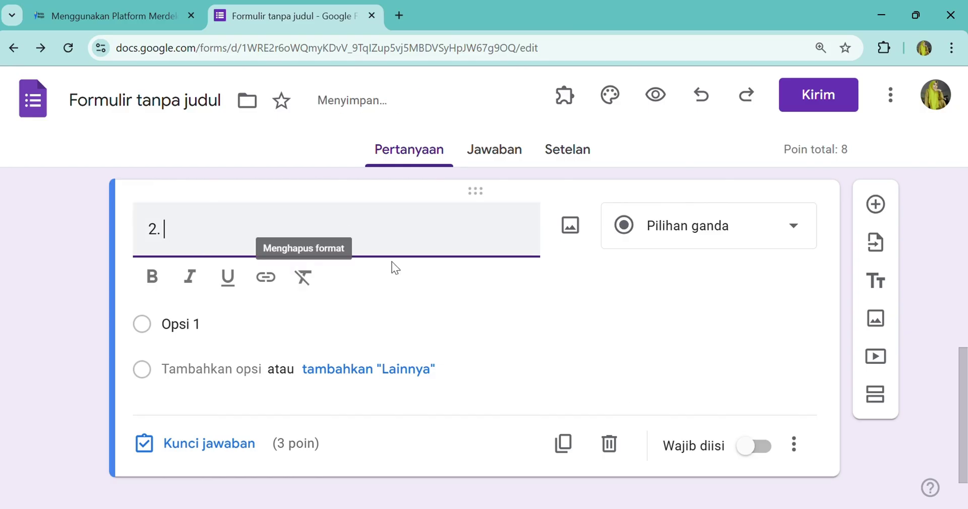
{"action": "mouse_move", "coordinate": [654, 508]}
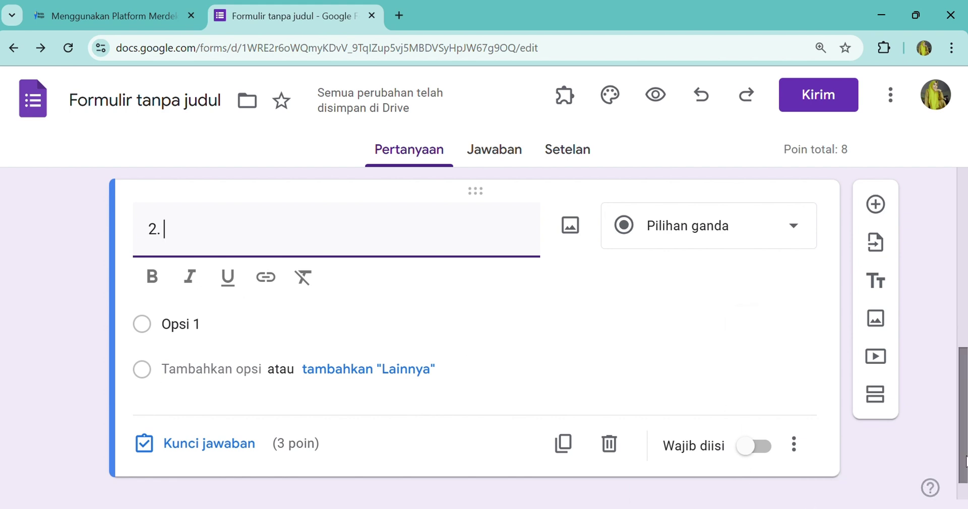
- Preview the form as respondents see it, check its questions, and return to the form editor
{"action": "left_click_drag", "start_coordinate": [963, 461], "coordinate": [961, 267]}
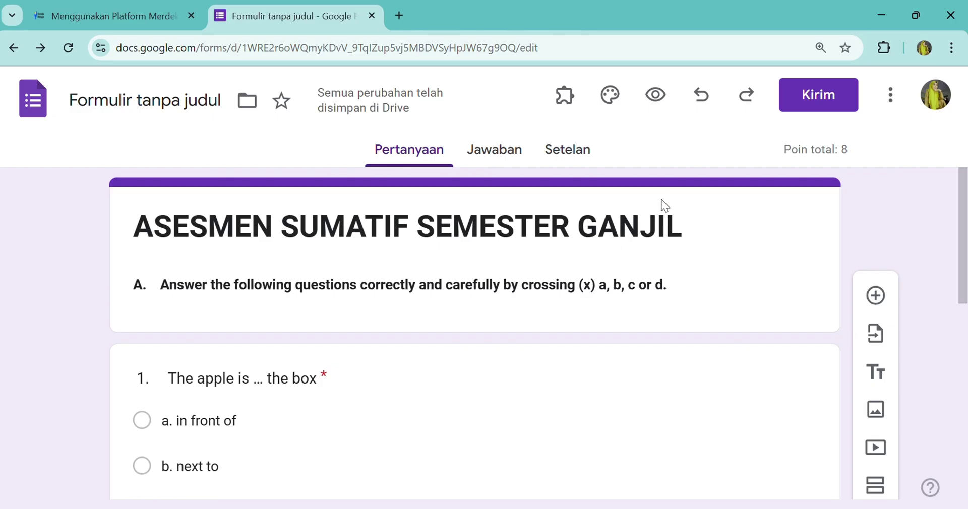
{"action": "left_click", "coordinate": [650, 97]}
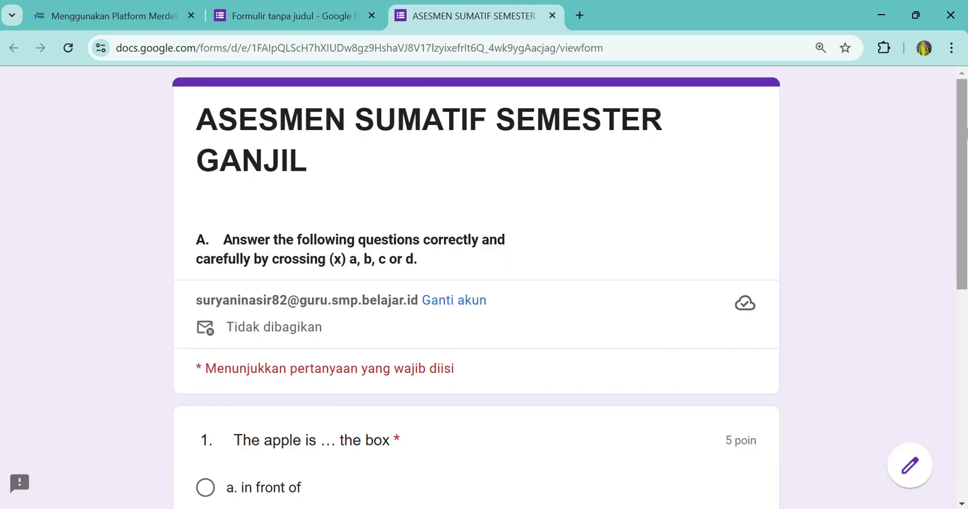
{"action": "left_click_drag", "start_coordinate": [965, 131], "coordinate": [910, 291]}
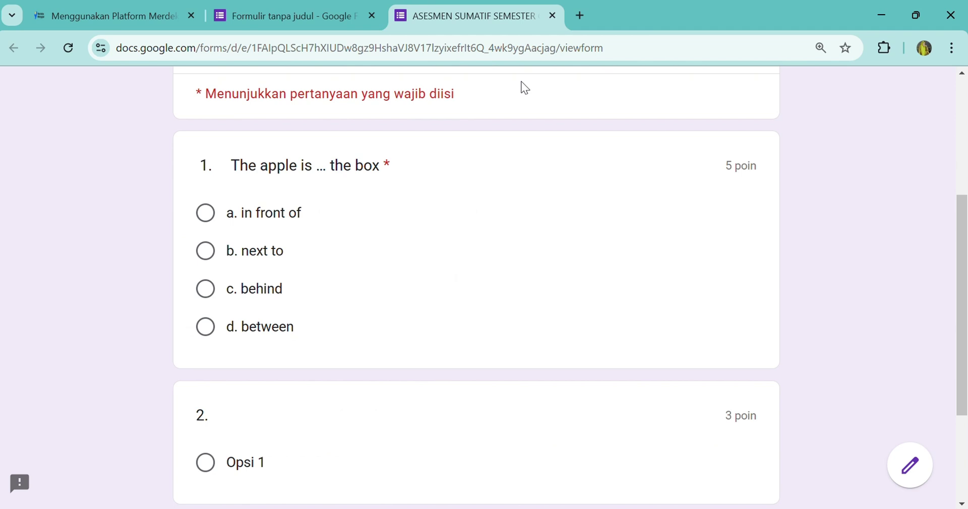
{"action": "left_click", "coordinate": [295, 2]}
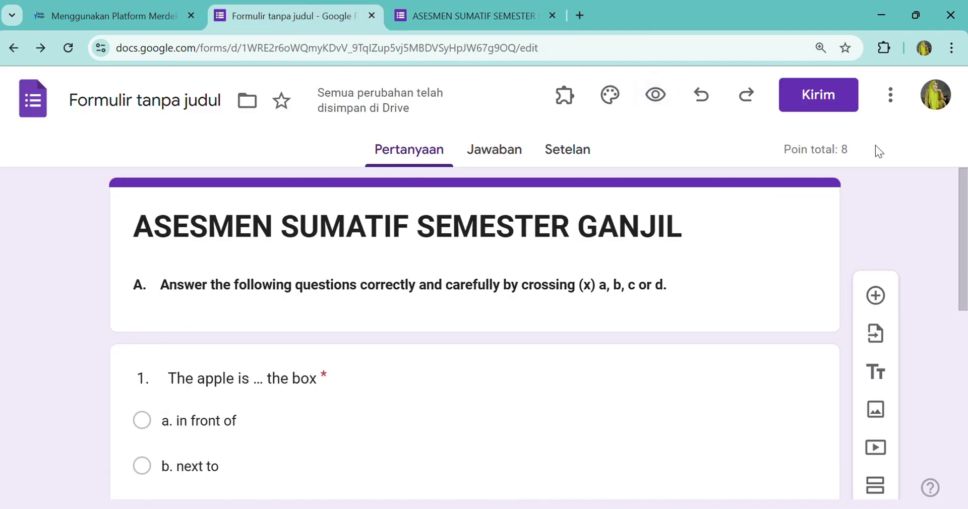